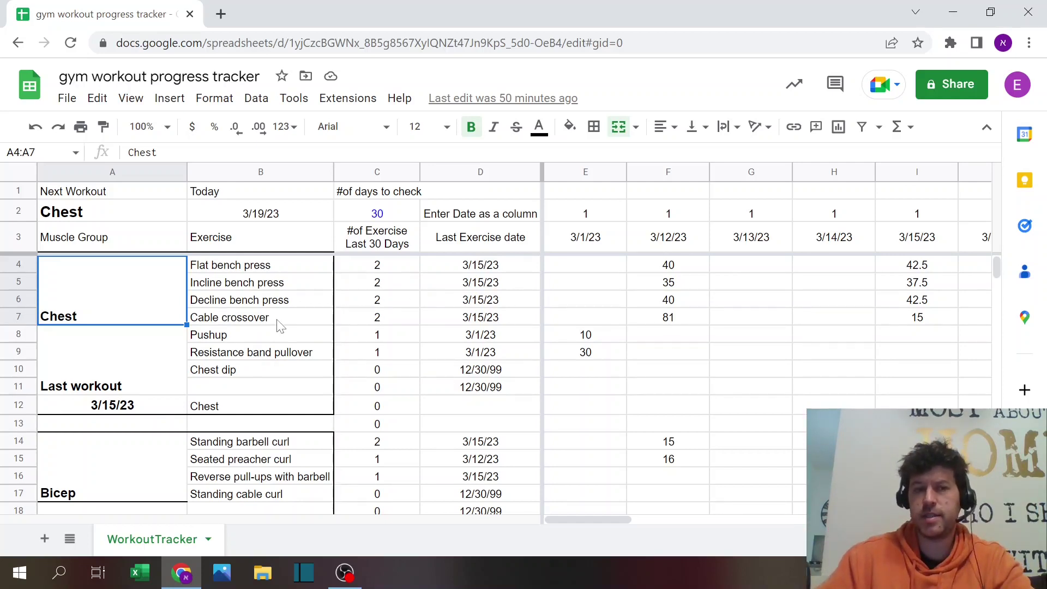
# - Inspect the merged Chest muscle group and its exercises, from Flat bench press to Pushup
pyautogui.click(236, 305)
pyautogui.click(125, 290)
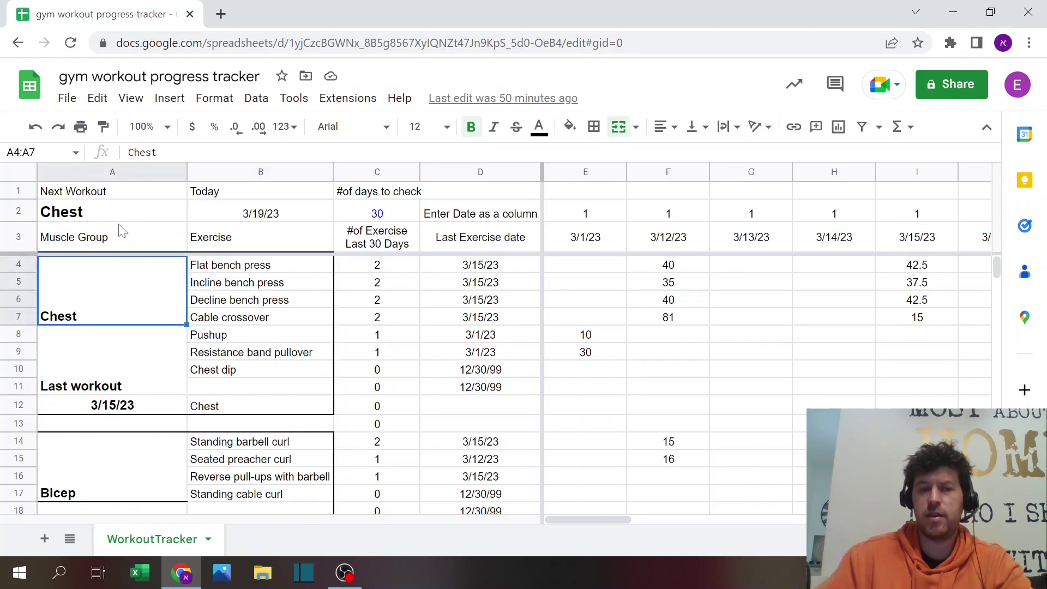
pyautogui.click(136, 236)
pyautogui.click(244, 267)
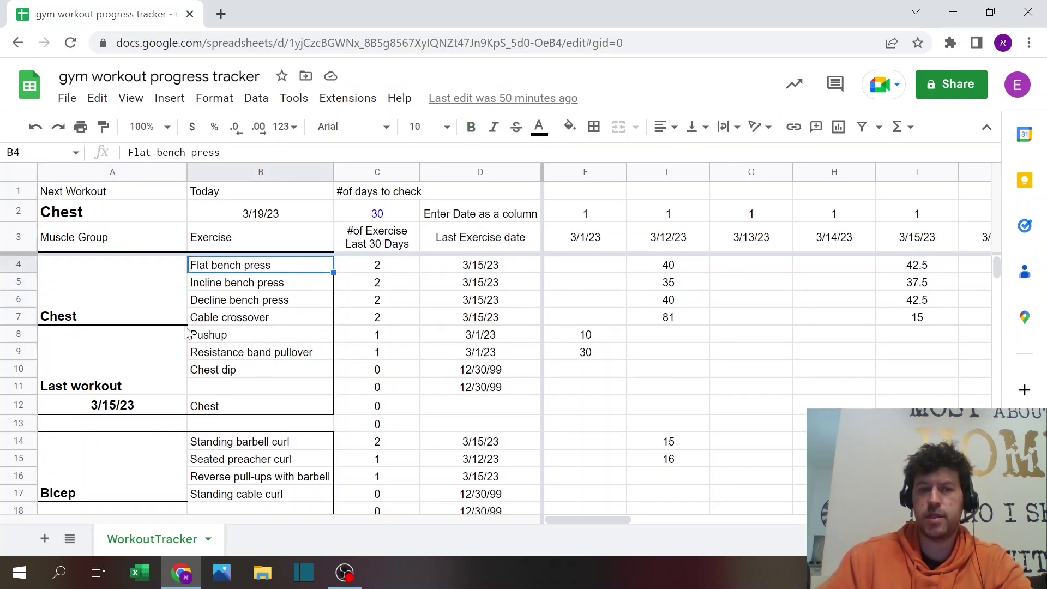
pyautogui.click(120, 307)
pyautogui.click(241, 267)
pyautogui.moveTo(240, 282); pyautogui.dragTo(240, 301)
pyautogui.click(241, 318)
pyautogui.click(246, 332)
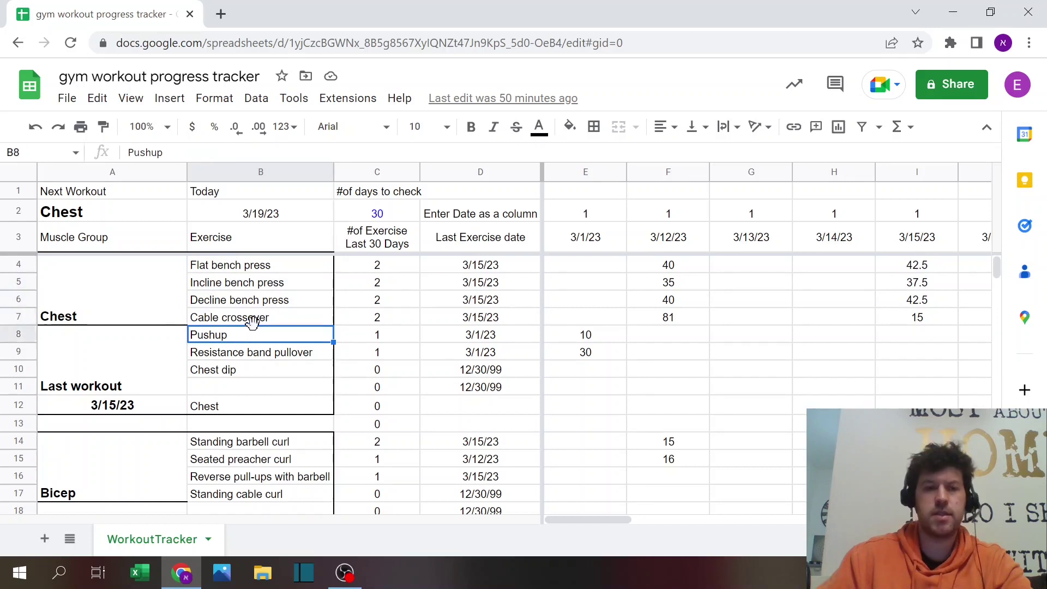
# - View the last-workout date formula in A12 and next-workout formula in B12 without changes
pyautogui.click(121, 395)
pyautogui.click(125, 417)
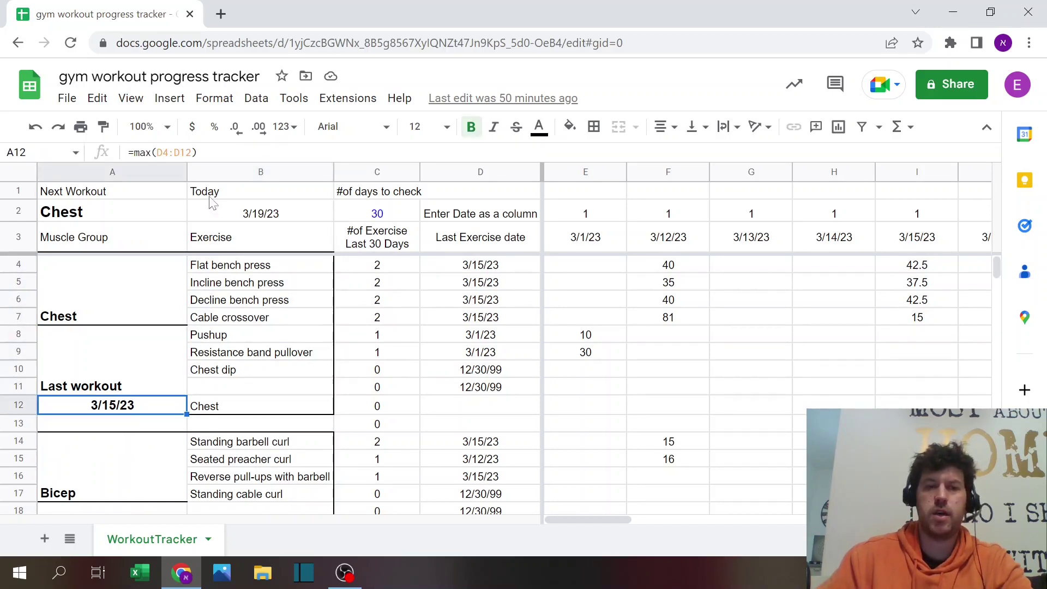
pyautogui.press('Return')
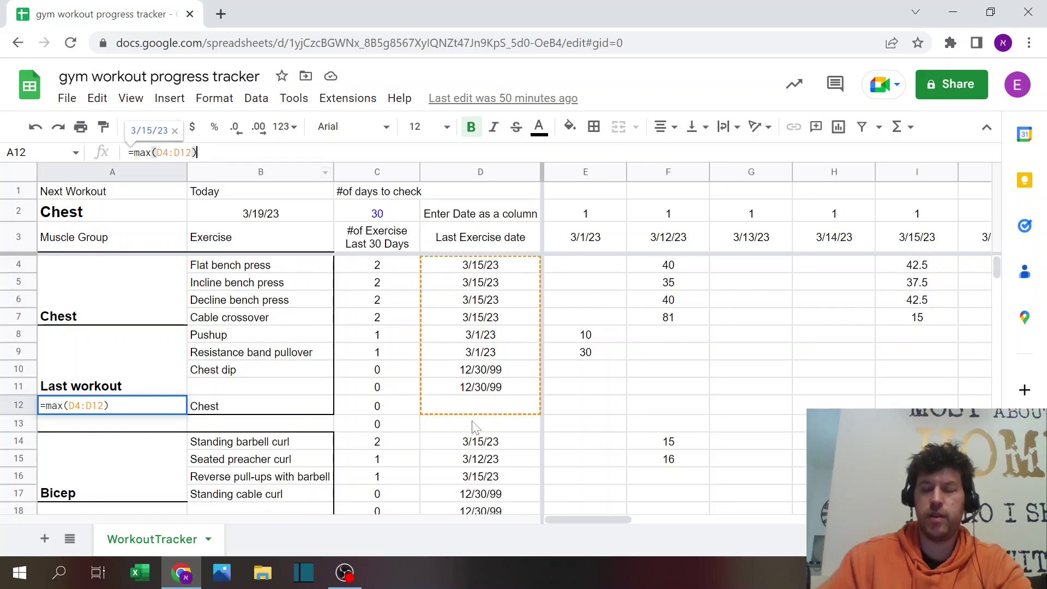
pyautogui.press('Escape')
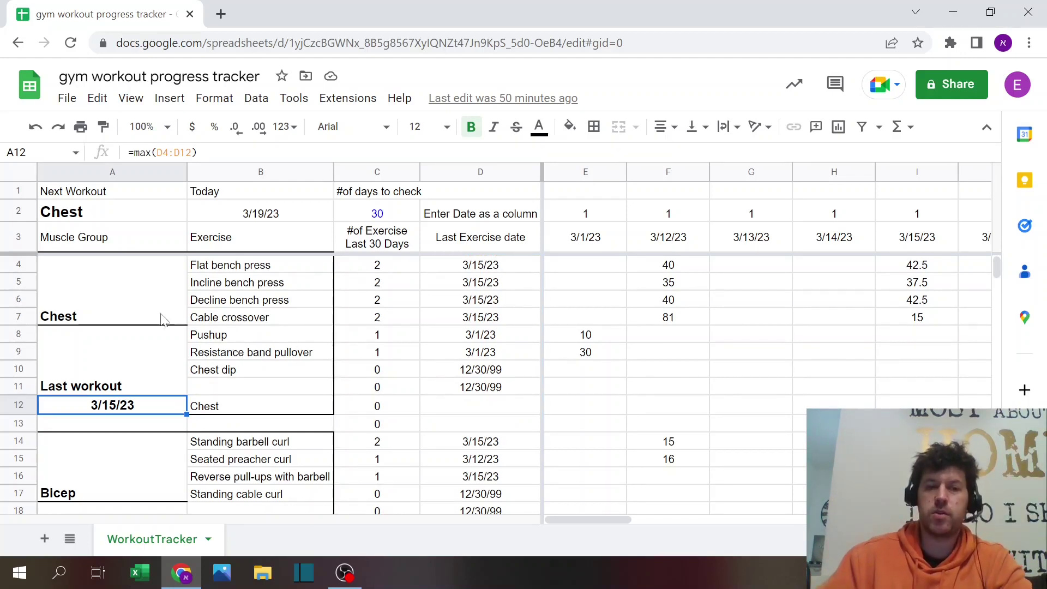
pyautogui.click(252, 409)
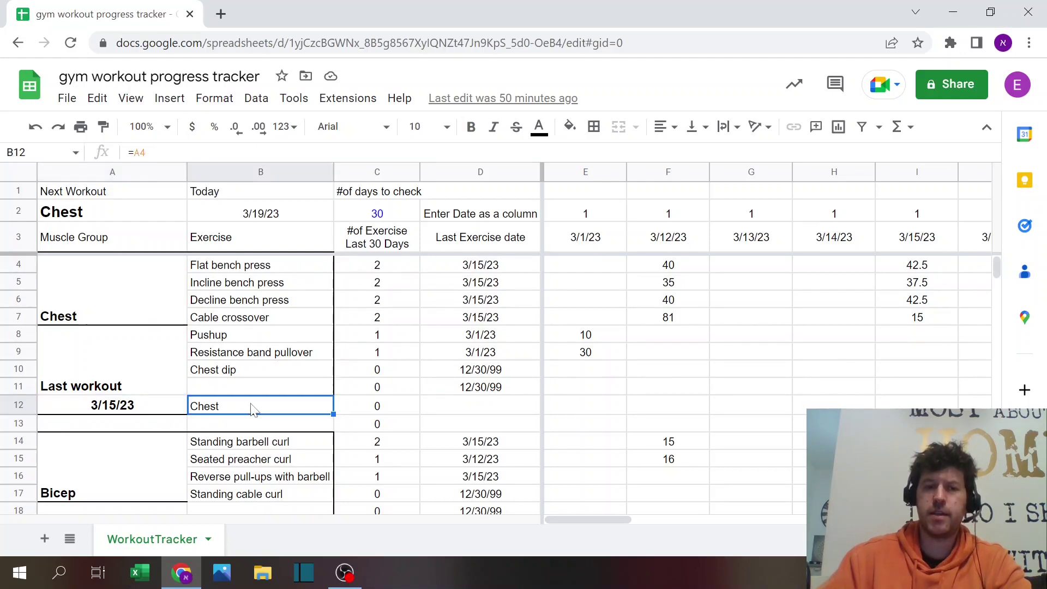
pyautogui.press('F2')
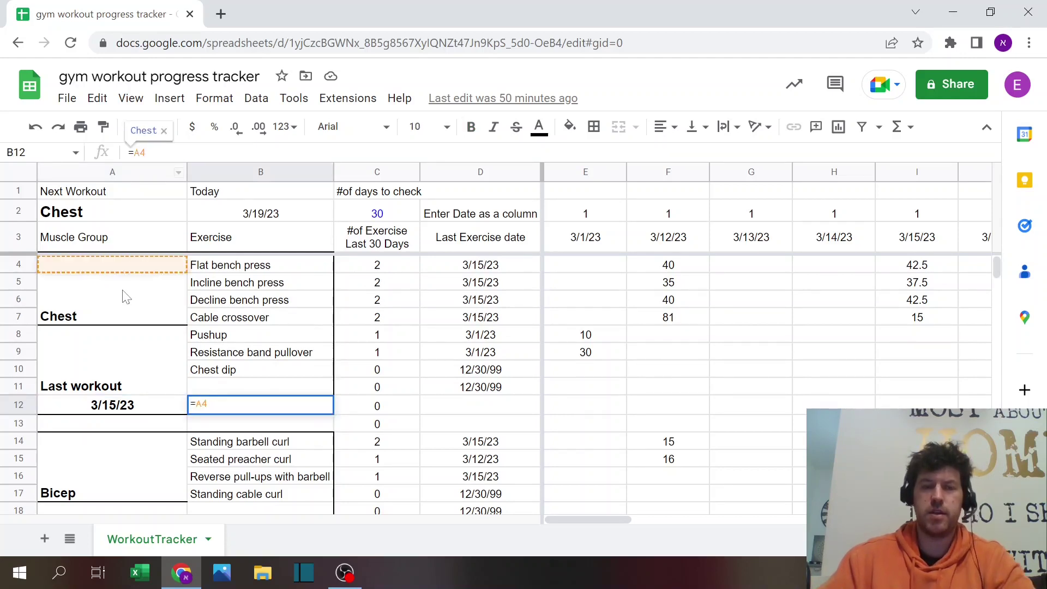
pyautogui.press('Escape')
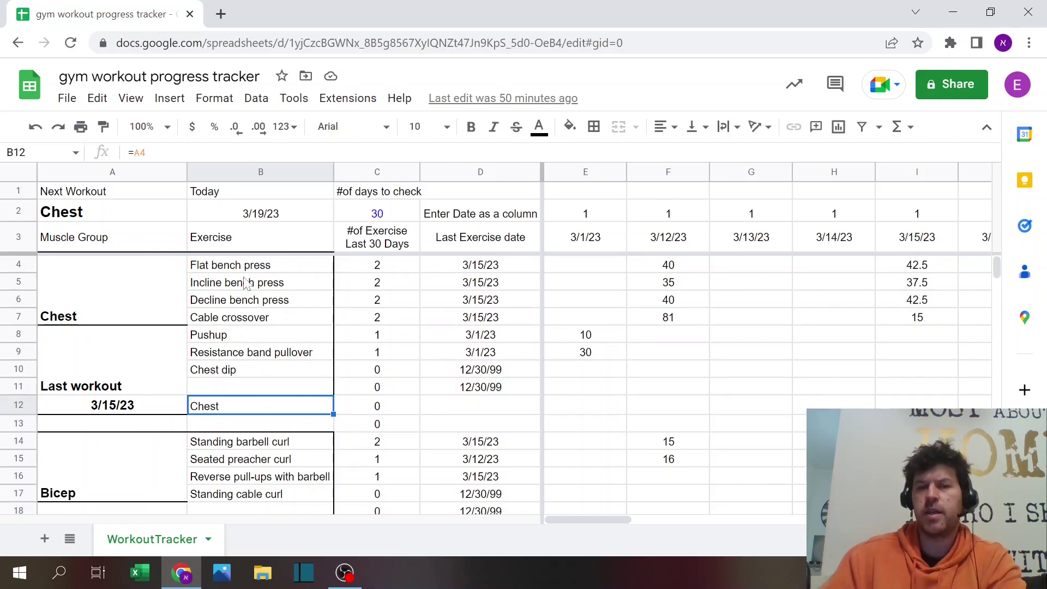
# - Select the date columns 3/1/23 through 3/15/23 to review the workout entry layout
pyautogui.click(580, 270)
pyautogui.click(570, 170)
pyautogui.click(618, 172)
pyautogui.click(768, 172)
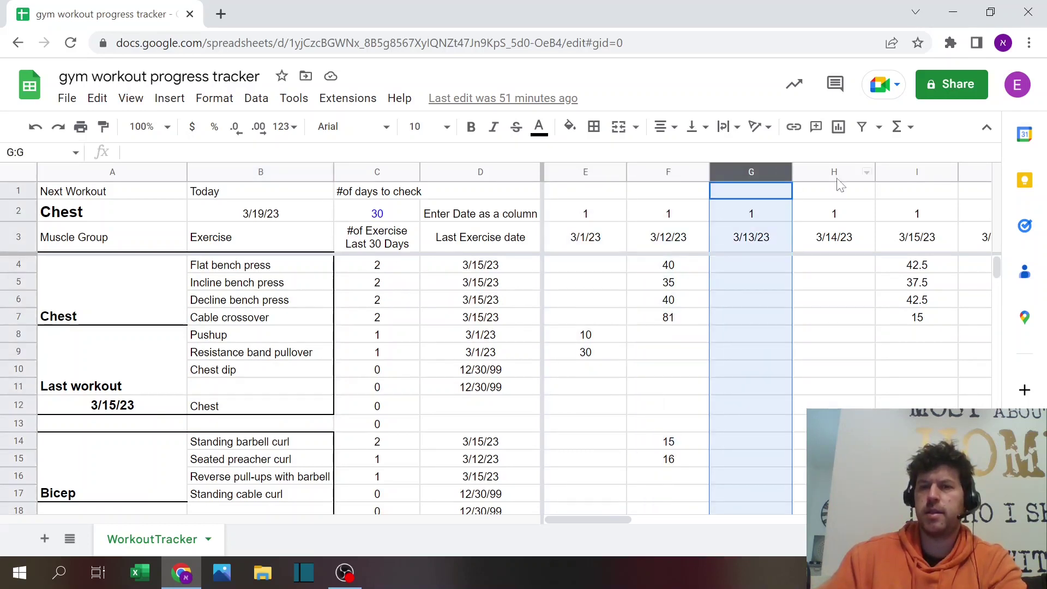
pyautogui.click(837, 172)
pyautogui.click(917, 173)
pyautogui.click(668, 265)
pyautogui.click(581, 239)
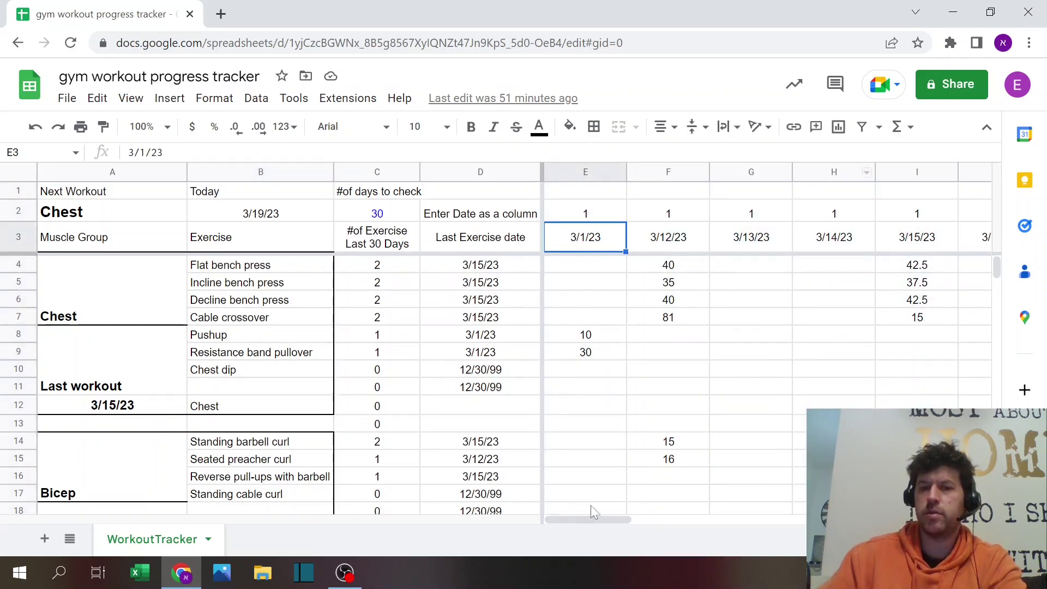
pyautogui.moveTo(594, 516); pyautogui.dragTo(502, 514)
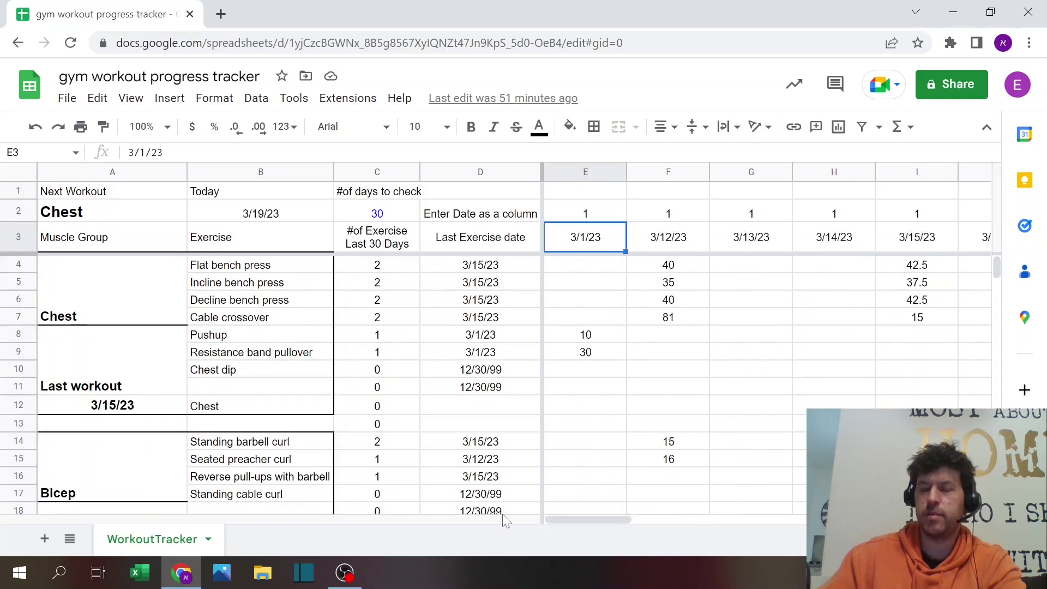
# - Step through the 3/1/23 entries, the values 81 and 40, and the E2 date-window flag formula
pyautogui.press('Down')
pyautogui.press('Down')
pyautogui.press('Down')
pyautogui.press('Down')
pyautogui.press('Down')
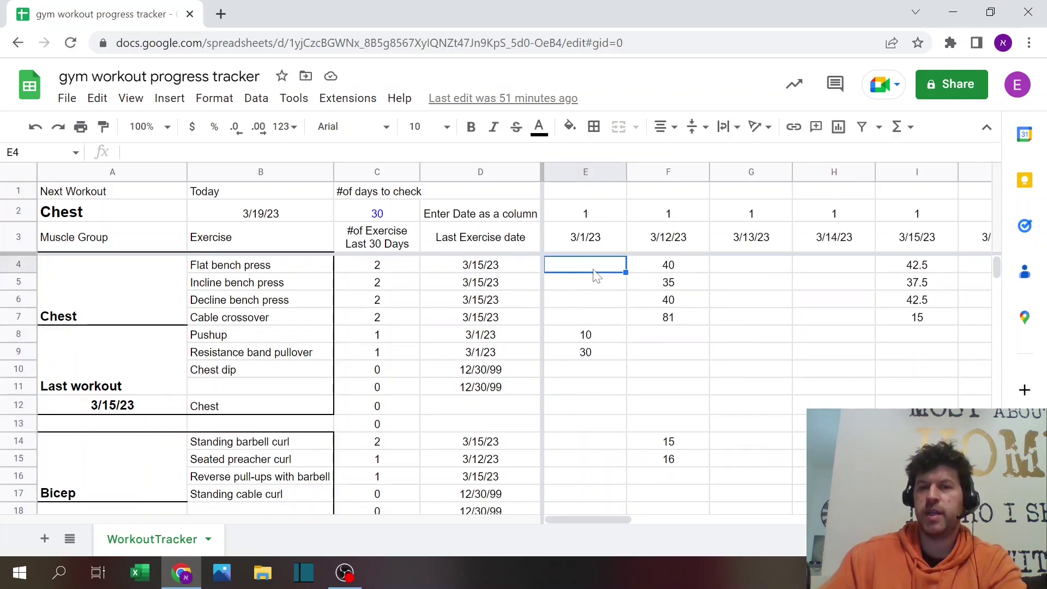
pyautogui.press('Down')
pyautogui.click(679, 316)
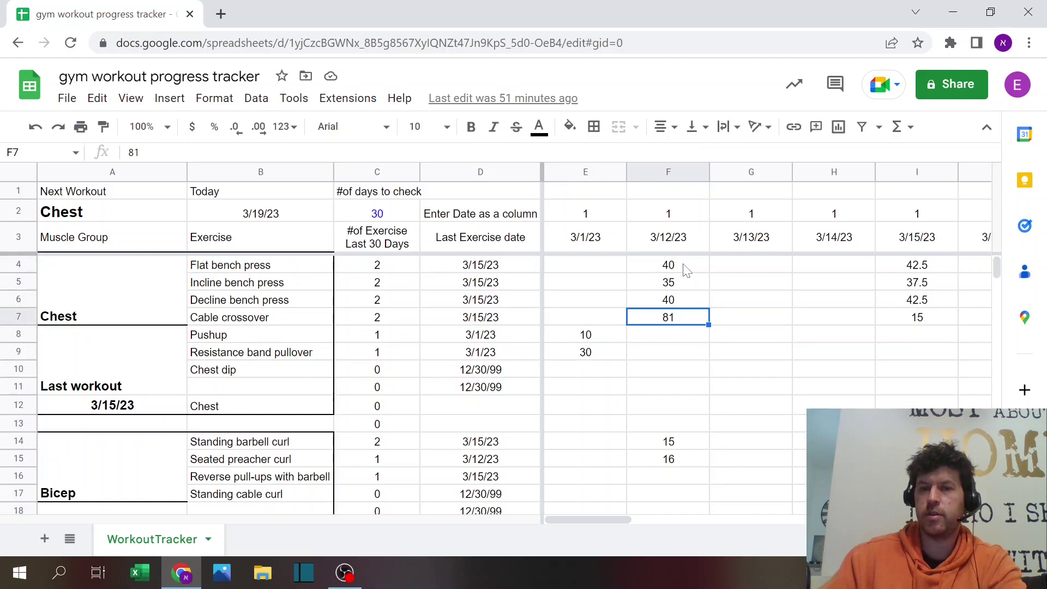
pyautogui.click(684, 267)
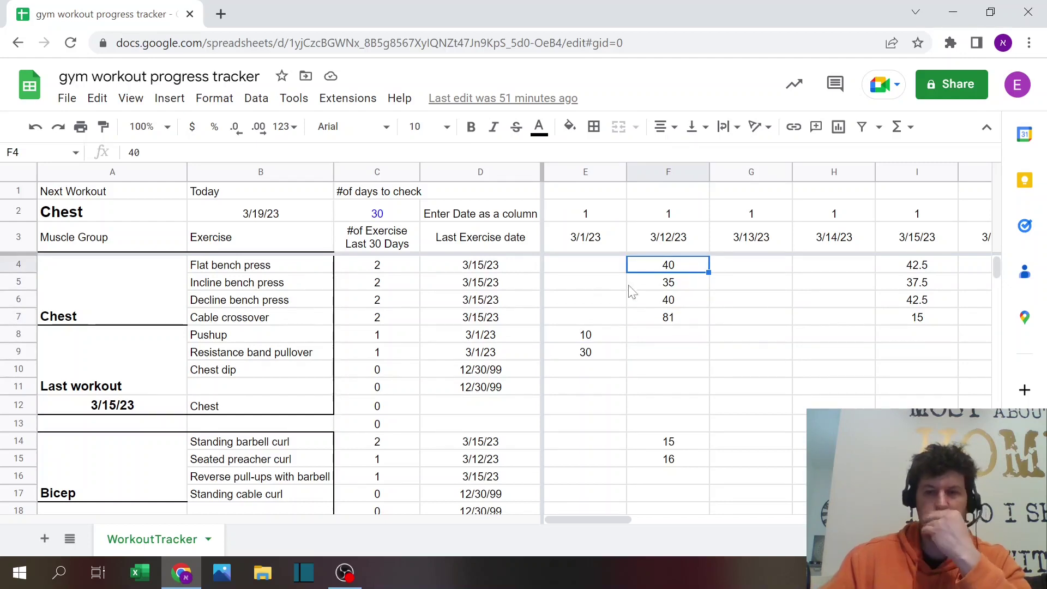
pyautogui.click(585, 250)
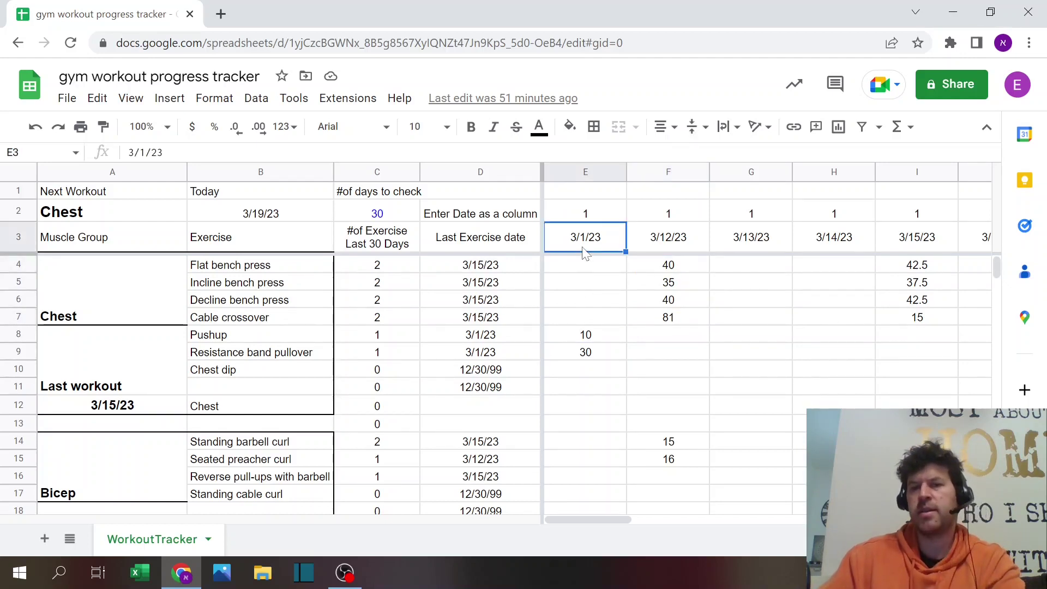
pyautogui.click(595, 217)
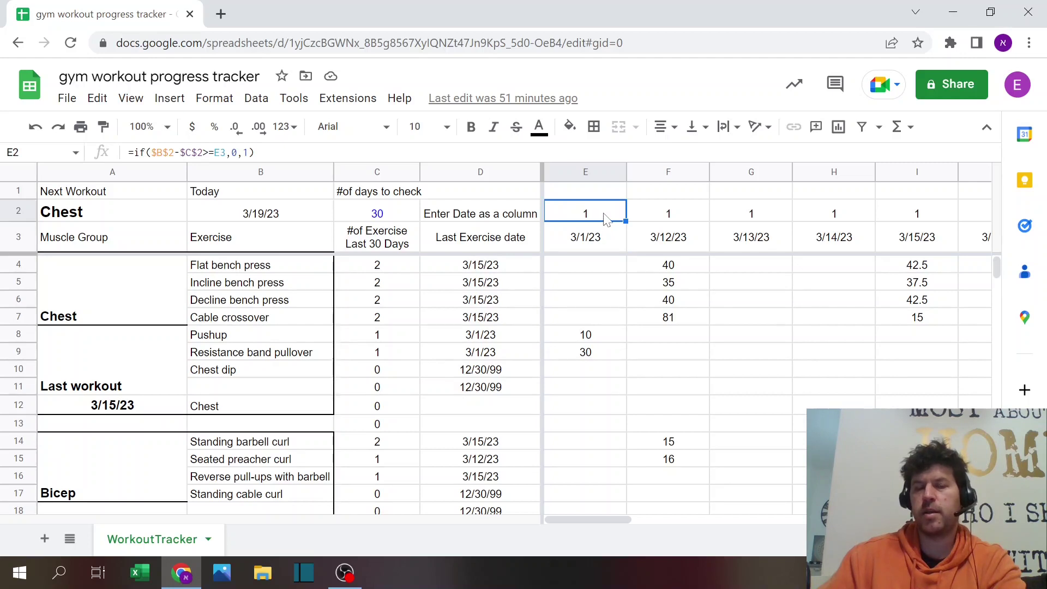
# - Review the COUNTIFS formulas in C3, C4 and C8 and the E2 flag formula unchanged
pyautogui.click(385, 172)
pyautogui.click(399, 336)
pyautogui.click(399, 244)
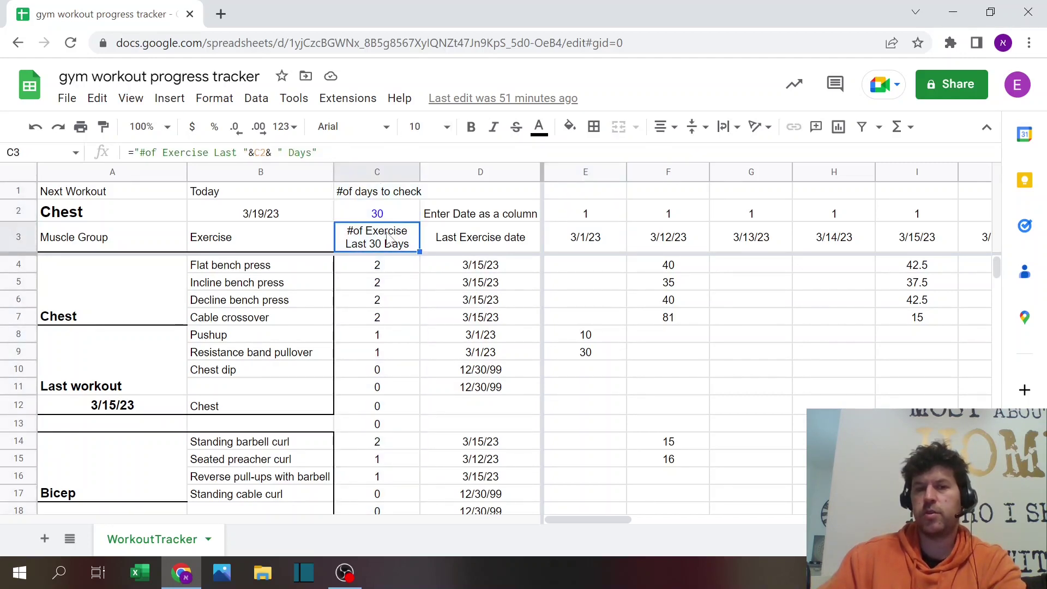
pyautogui.click(396, 269)
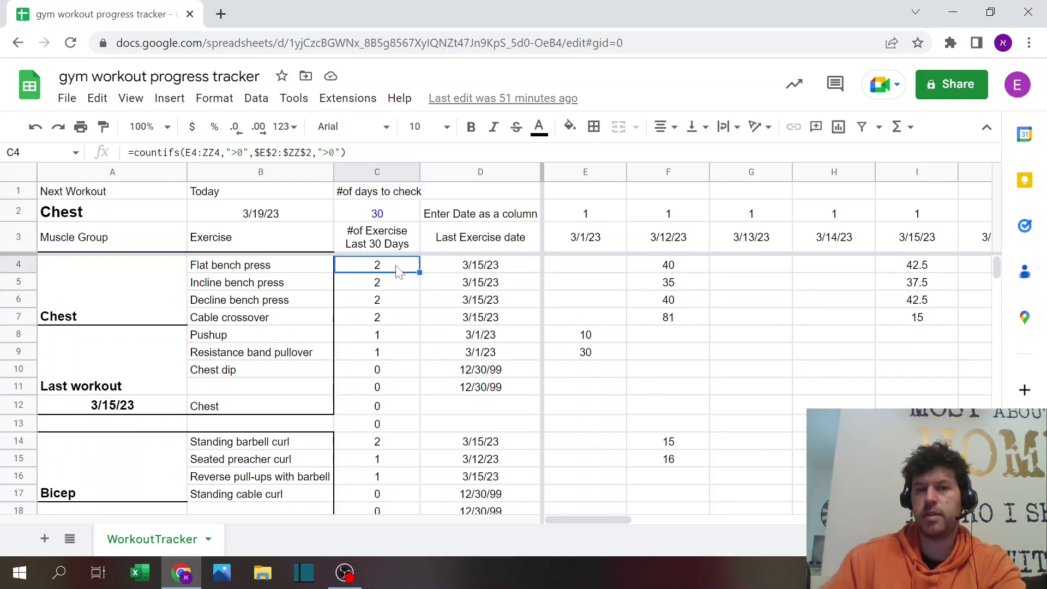
pyautogui.press('F2')
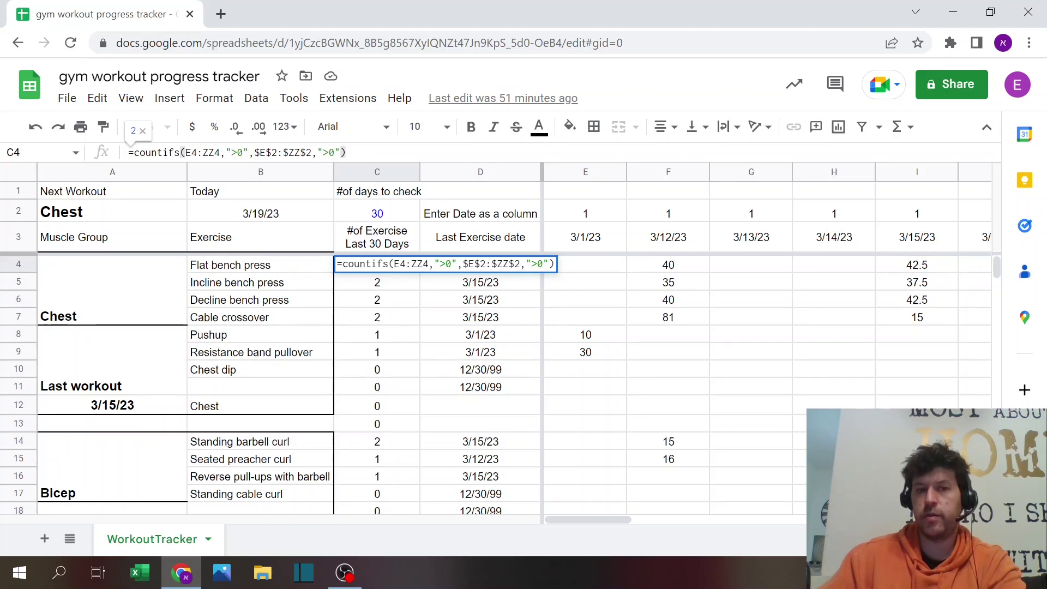
pyautogui.click(588, 215)
pyautogui.press('Return')
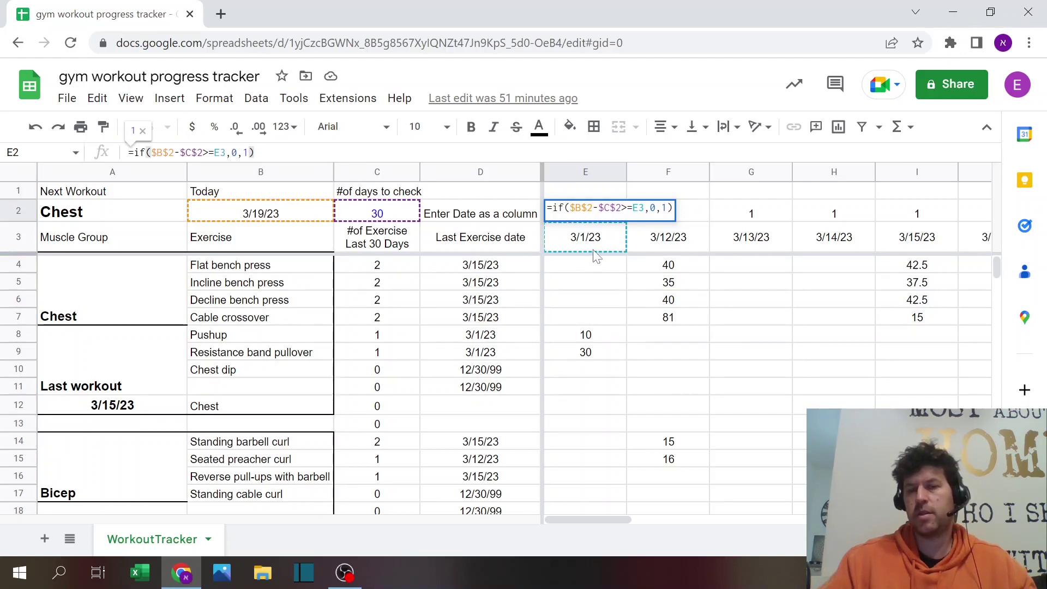
pyautogui.hotkey('ctrl', 'Return')
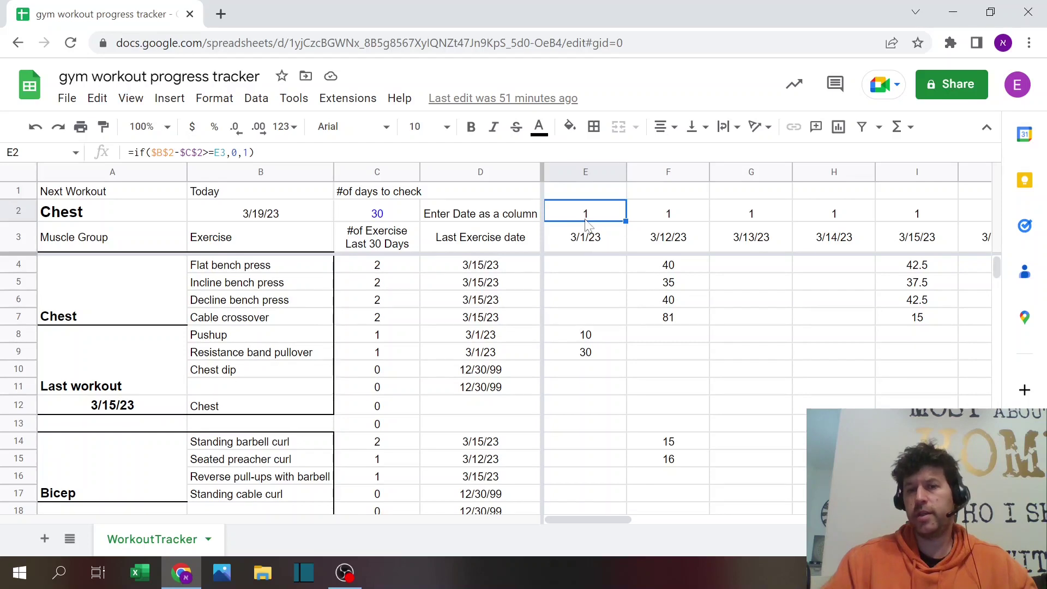
# - Set the number of days to check to 7
pyautogui.click(388, 228)
pyautogui.click(388, 217)
pyautogui.write('7')
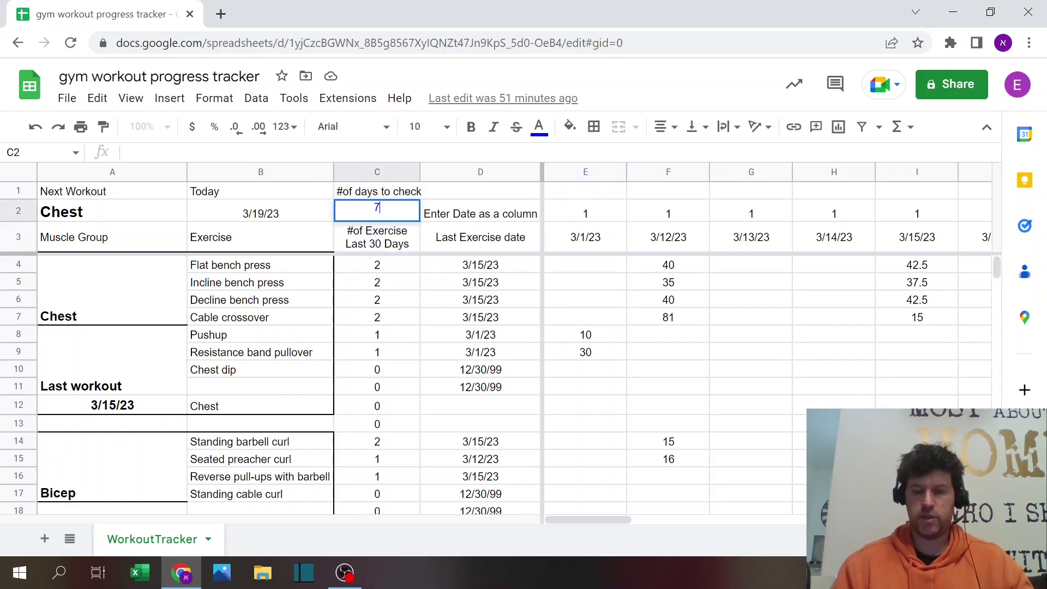
pyautogui.press('Return')
pyautogui.click(392, 218)
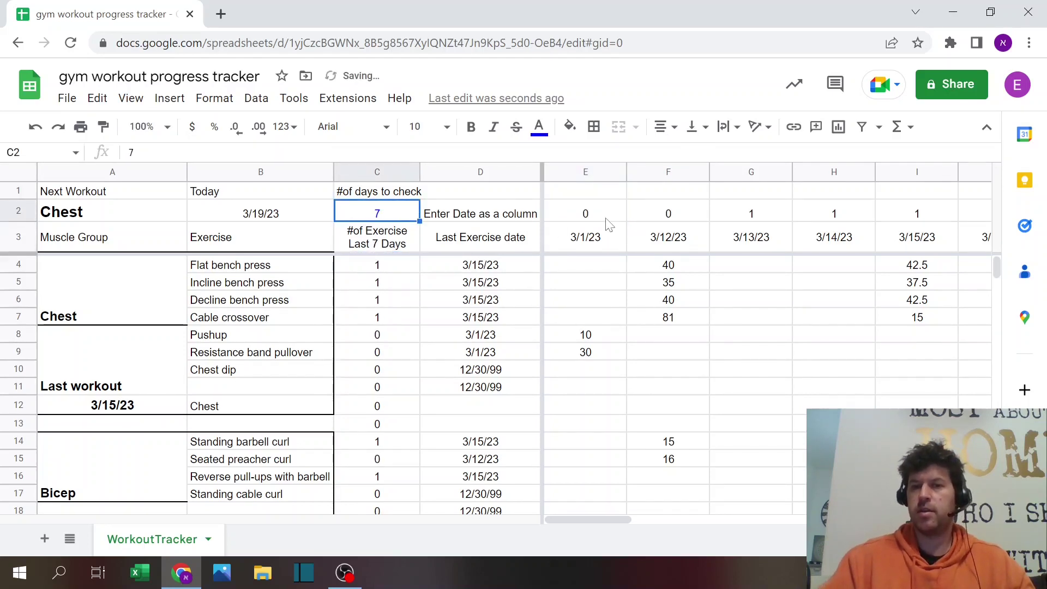
# - Inspect the 3/12/23 flag formula and the Flat bench press count formula
pyautogui.moveTo(599, 236); pyautogui.dragTo(706, 236)
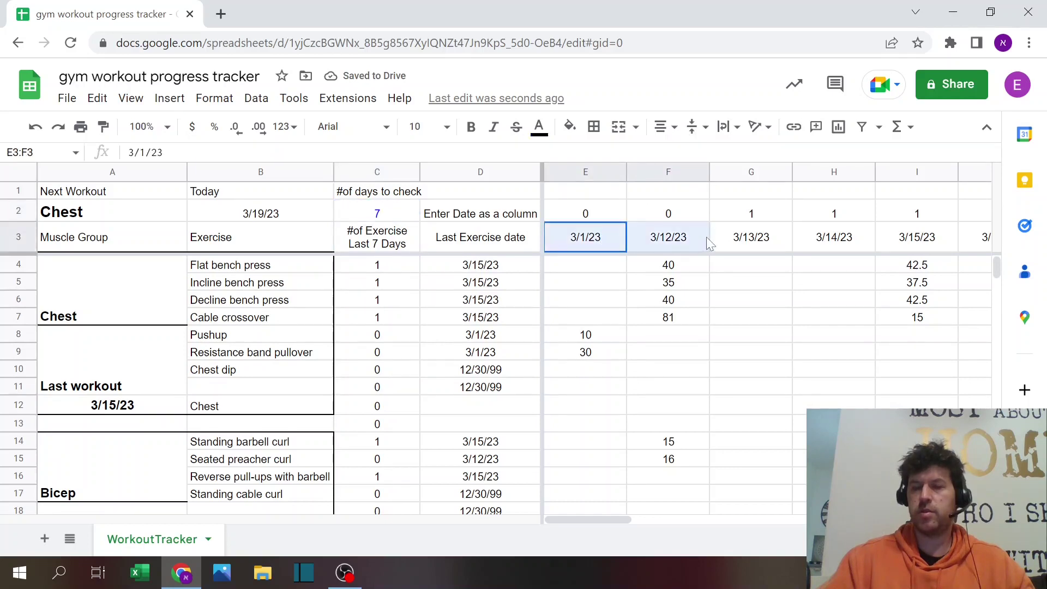
pyautogui.click(666, 217)
pyautogui.click(402, 265)
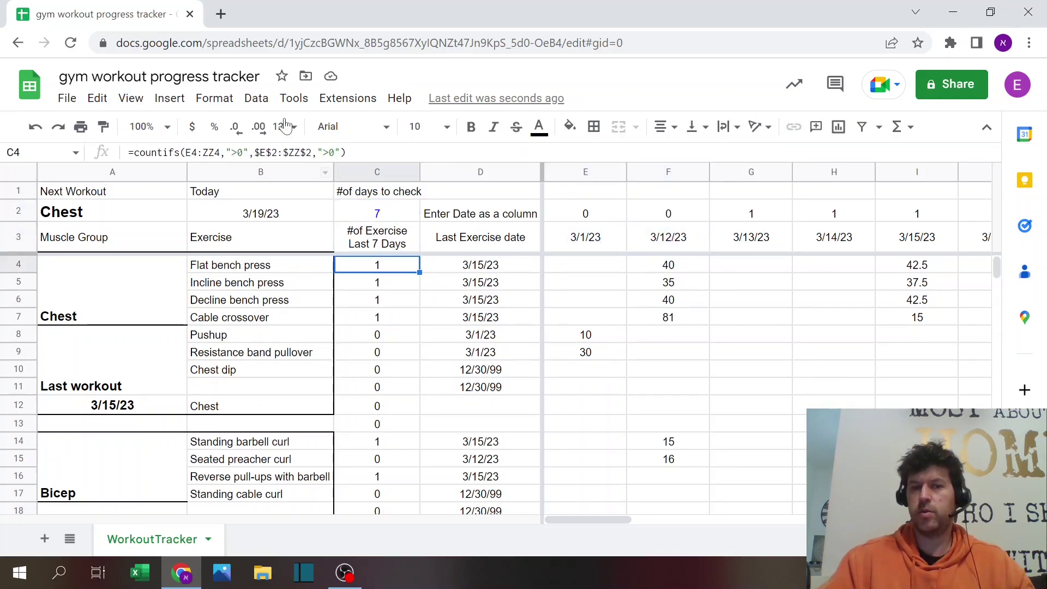
pyautogui.press('Return')
pyautogui.press('Escape')
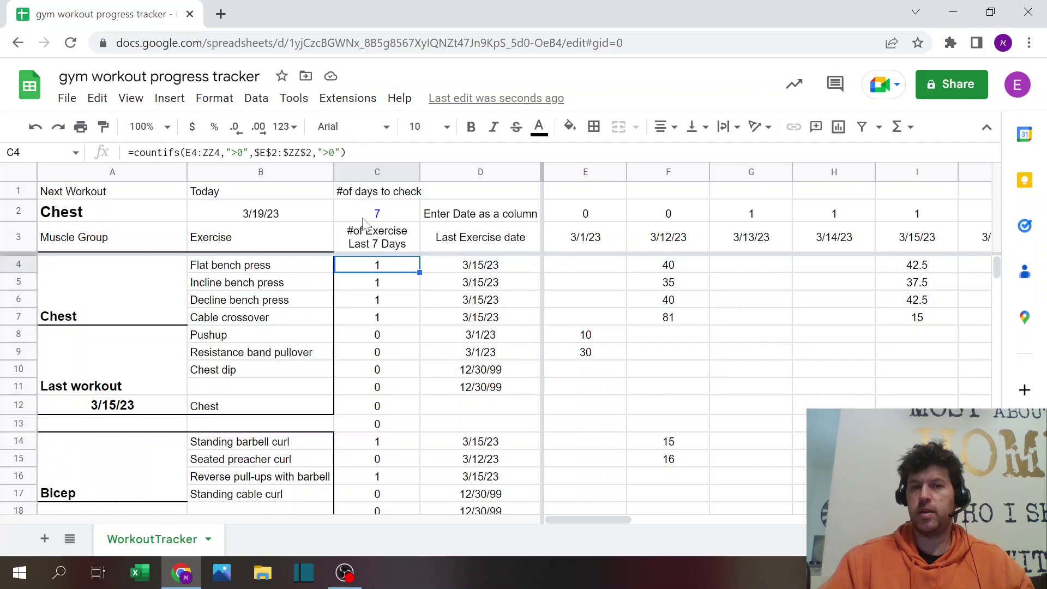
# - Change the days-to-check look-back window to 30
pyautogui.click(365, 217)
pyautogui.write('30')
pyautogui.press('Return')
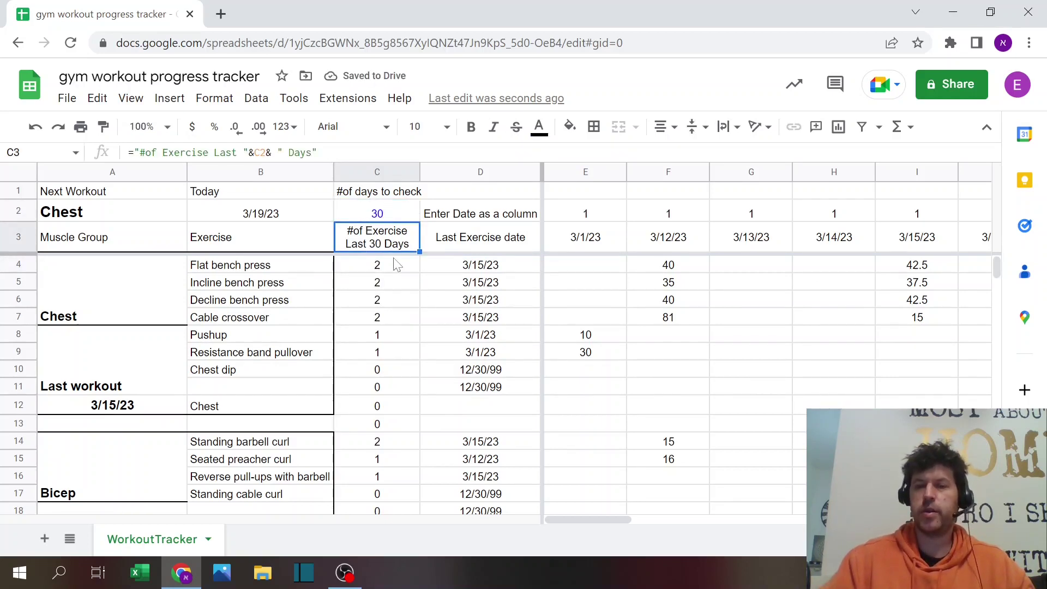
pyautogui.click(379, 217)
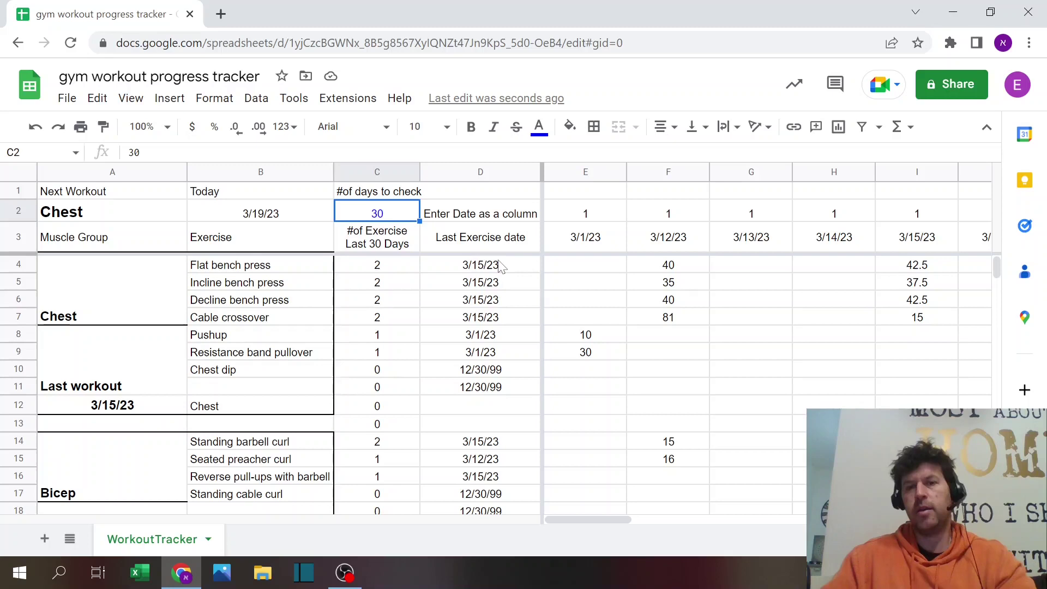
# - Select the 3/12/23–3/14/23 date columns and the 3/13/23 bench press cells
pyautogui.click(679, 172)
pyautogui.click(751, 173)
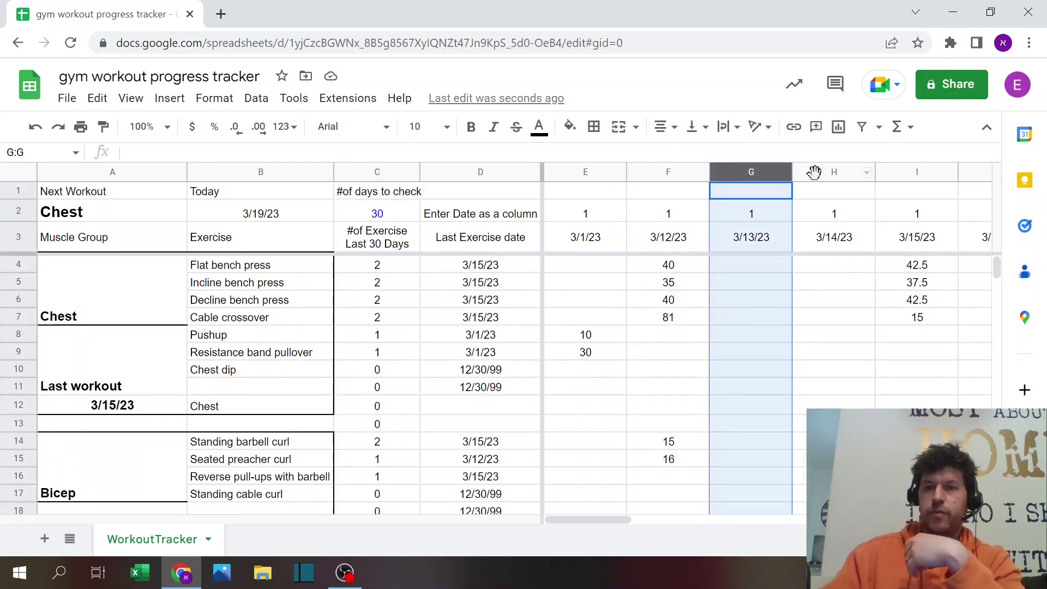
pyautogui.click(812, 173)
pyautogui.click(752, 266)
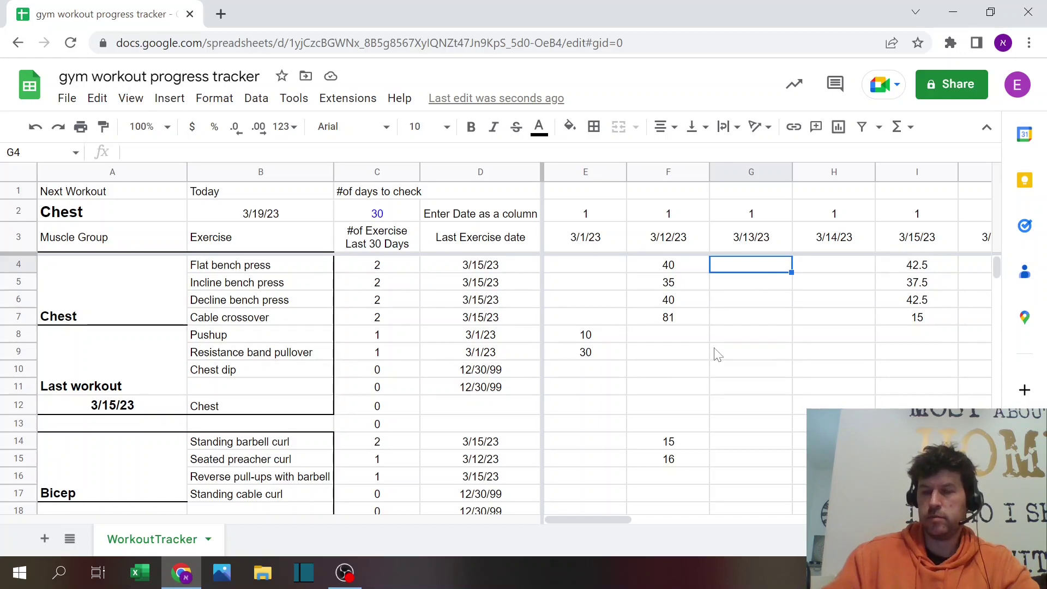
pyautogui.click(732, 176)
pyautogui.click(736, 238)
pyautogui.click(738, 285)
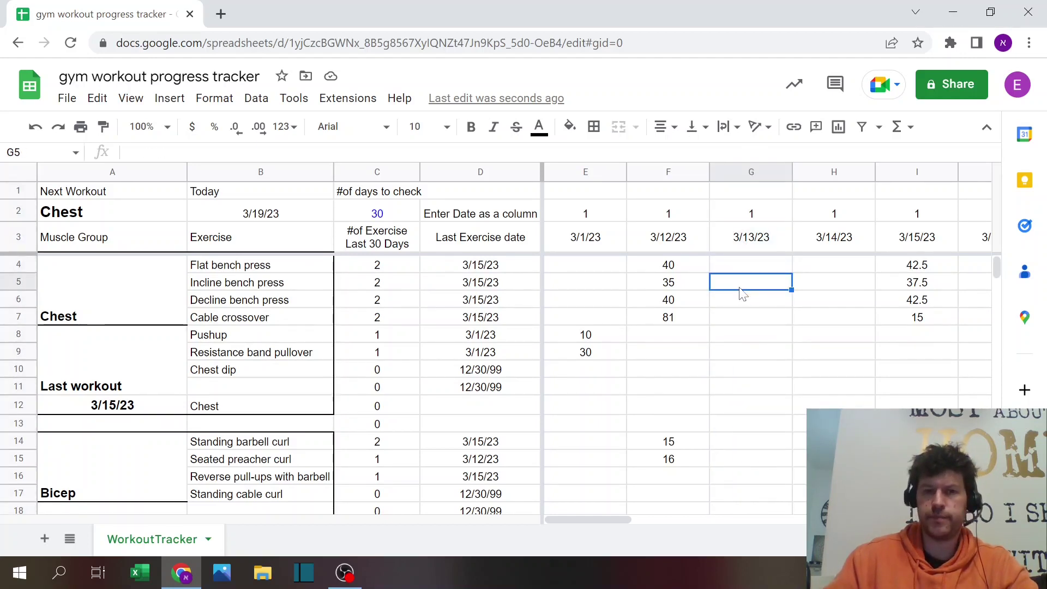
# - Review the last-exercise-date formulas for Flat bench press, Pushup and Resistance band pullover unchanged
pyautogui.click(490, 270)
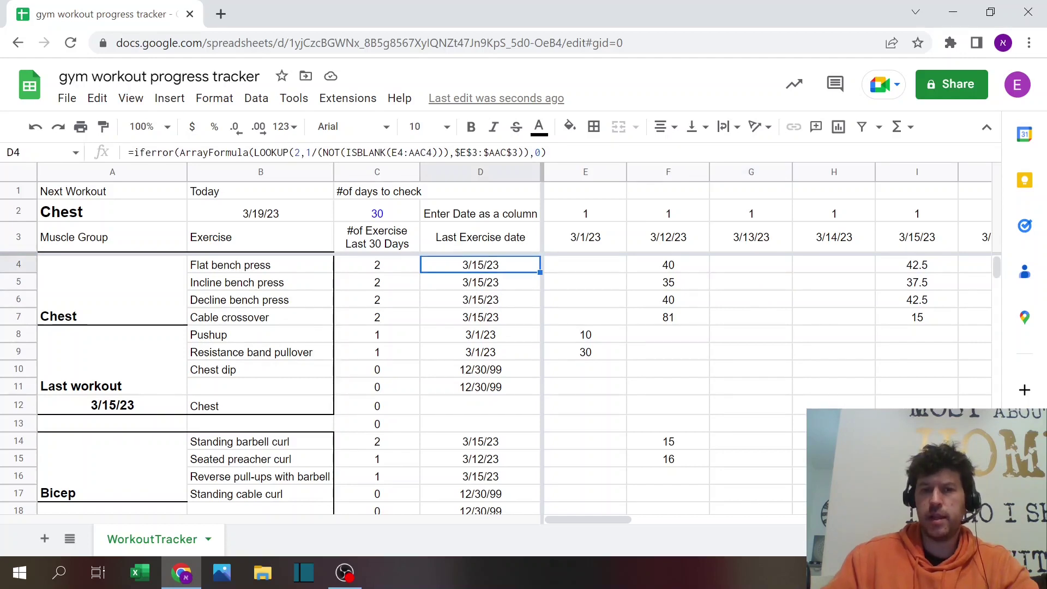
pyautogui.click(546, 153)
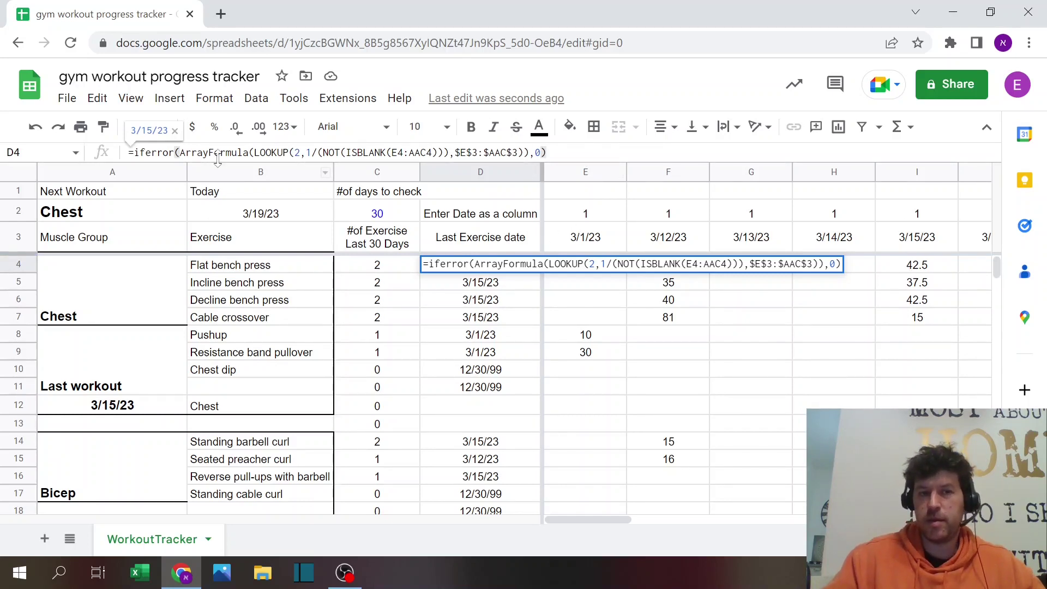
pyautogui.press('Escape')
pyautogui.click(18, 237)
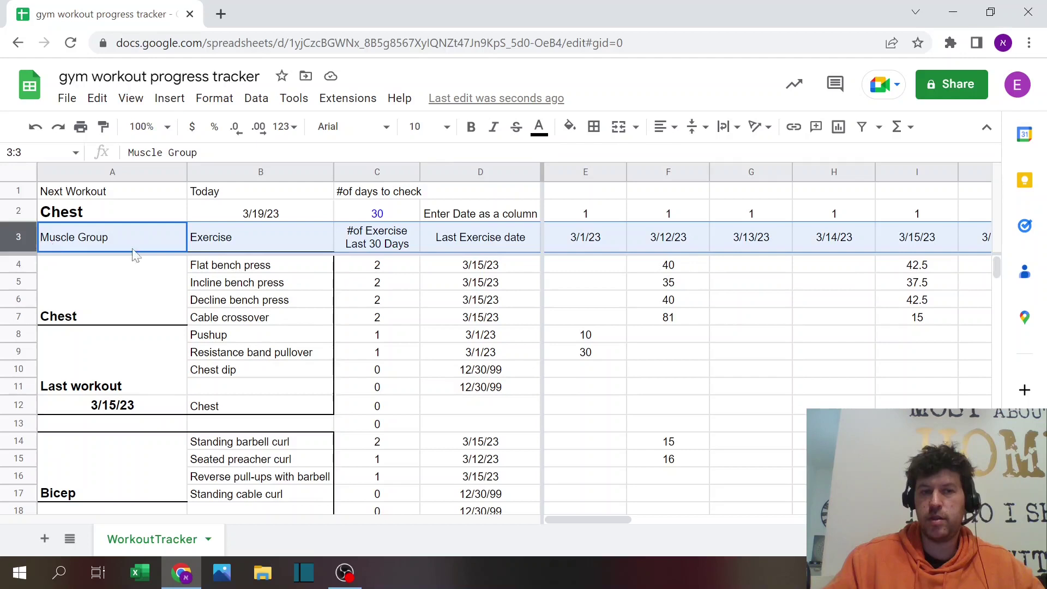
pyautogui.click(833, 282)
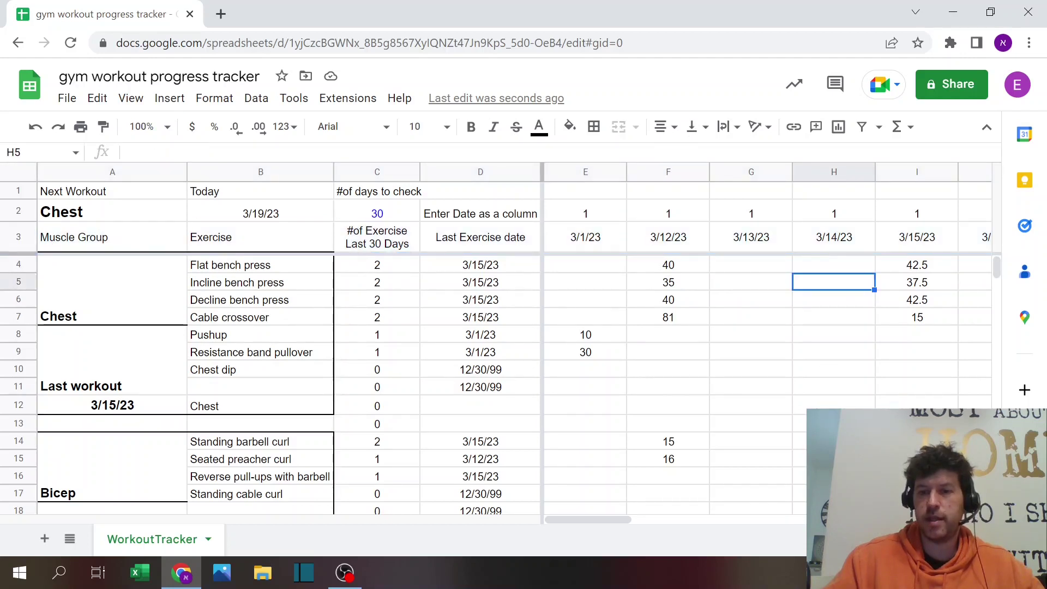
pyautogui.moveTo(603, 521); pyautogui.dragTo(467, 465)
pyautogui.click(478, 267)
pyautogui.click(499, 338)
pyautogui.click(498, 356)
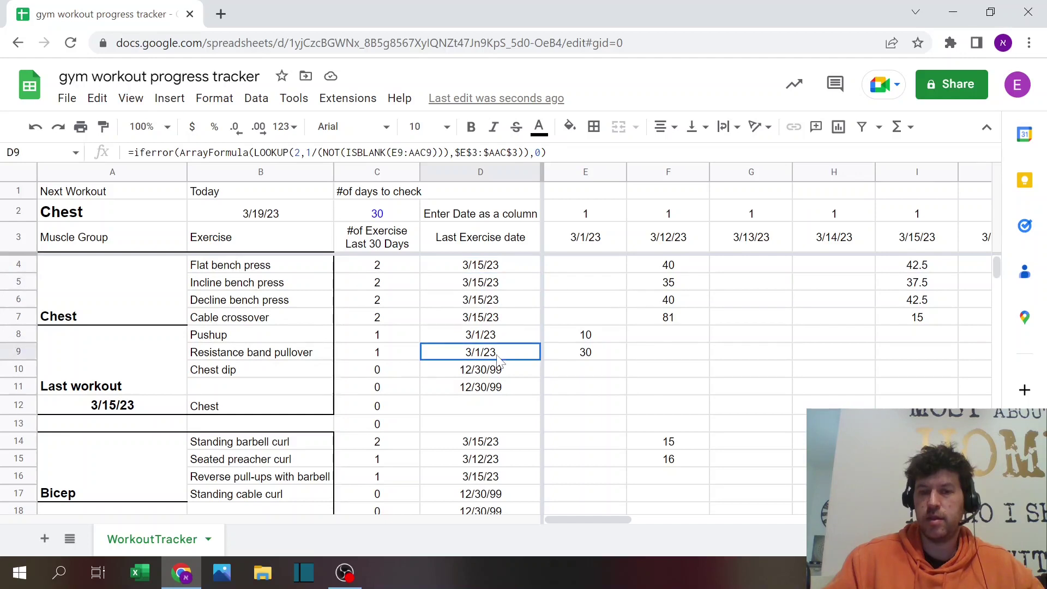
# - Log 2 for Chest dip on 3/13/23 and 3 in row 11 under 3/14/23
pyautogui.click(769, 375)
pyautogui.write('2')
pyautogui.press('Return')
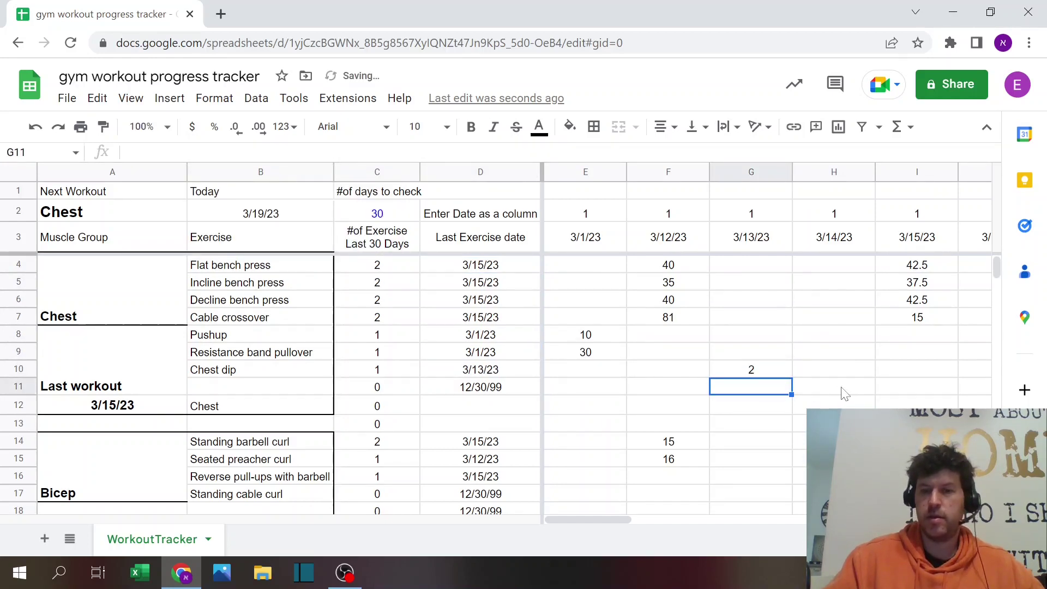
pyautogui.press('Right')
pyautogui.write('3')
pyautogui.click(729, 321)
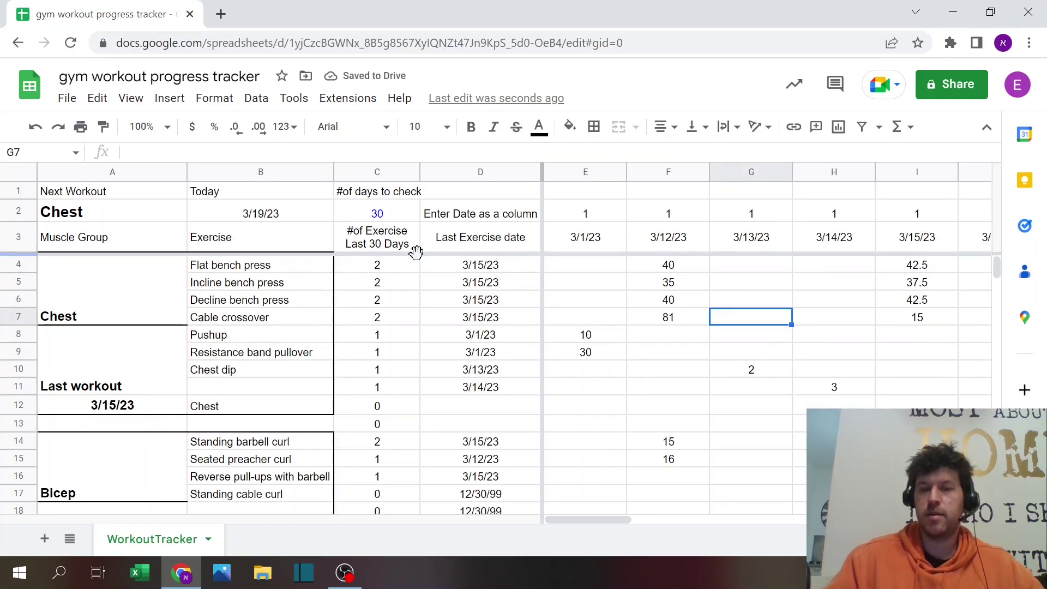
pyautogui.click(514, 273)
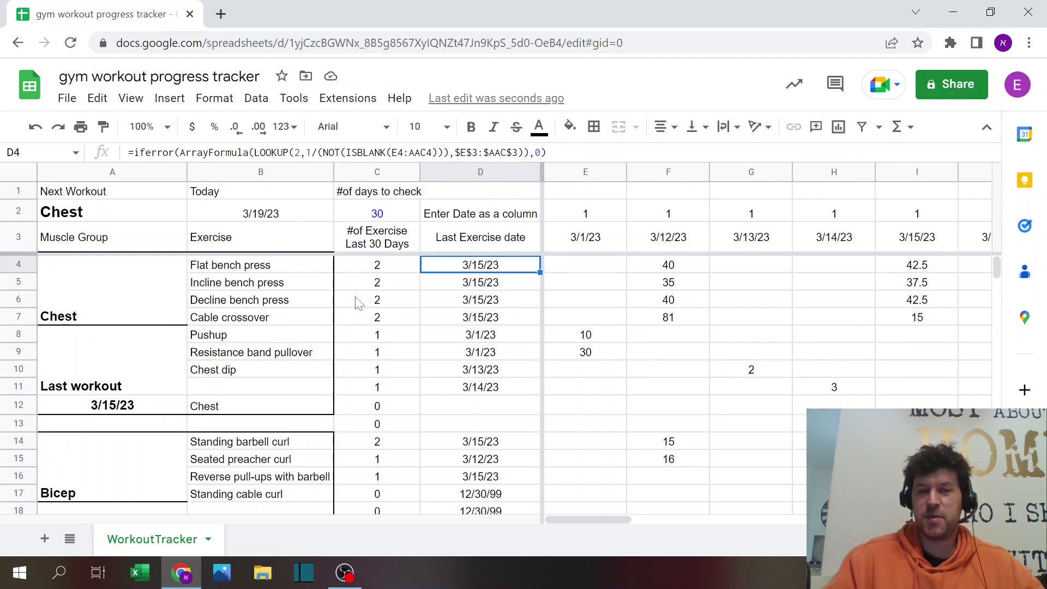
pyautogui.click(159, 219)
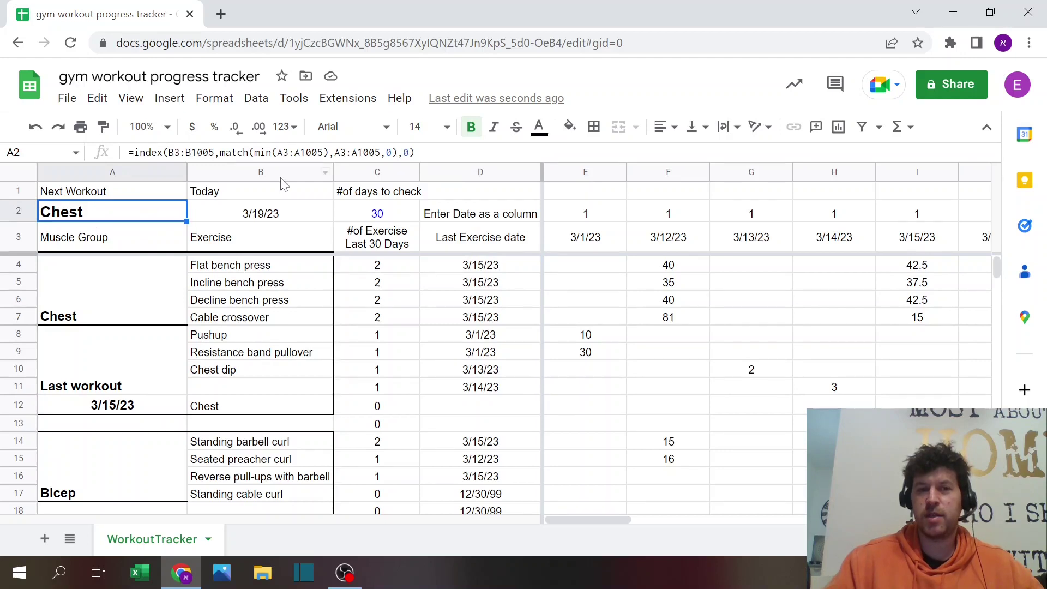
pyautogui.click(261, 152)
pyautogui.click(244, 152)
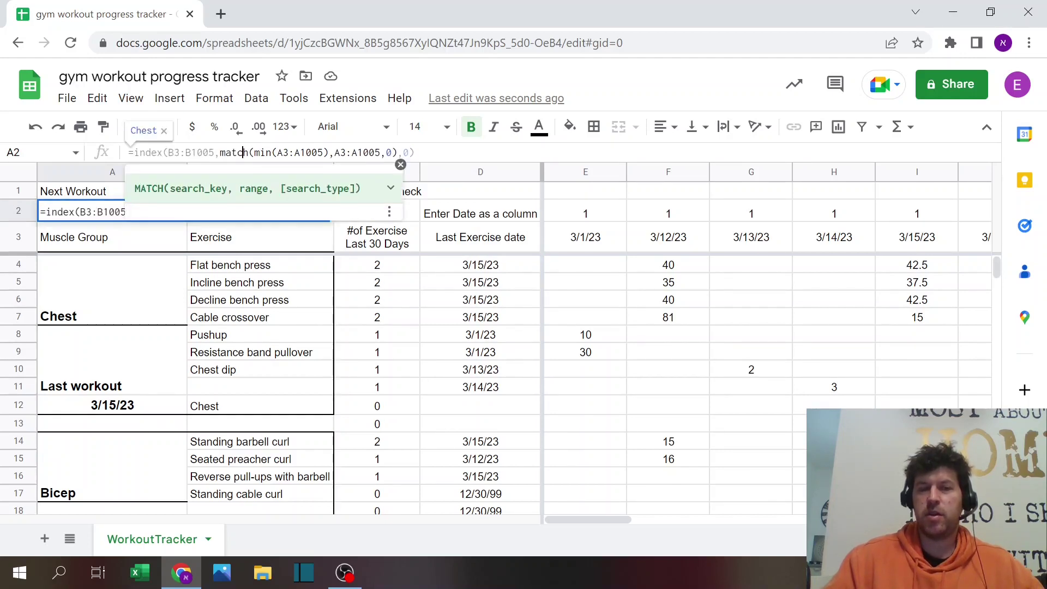
pyautogui.press('Escape')
pyautogui.click(126, 171)
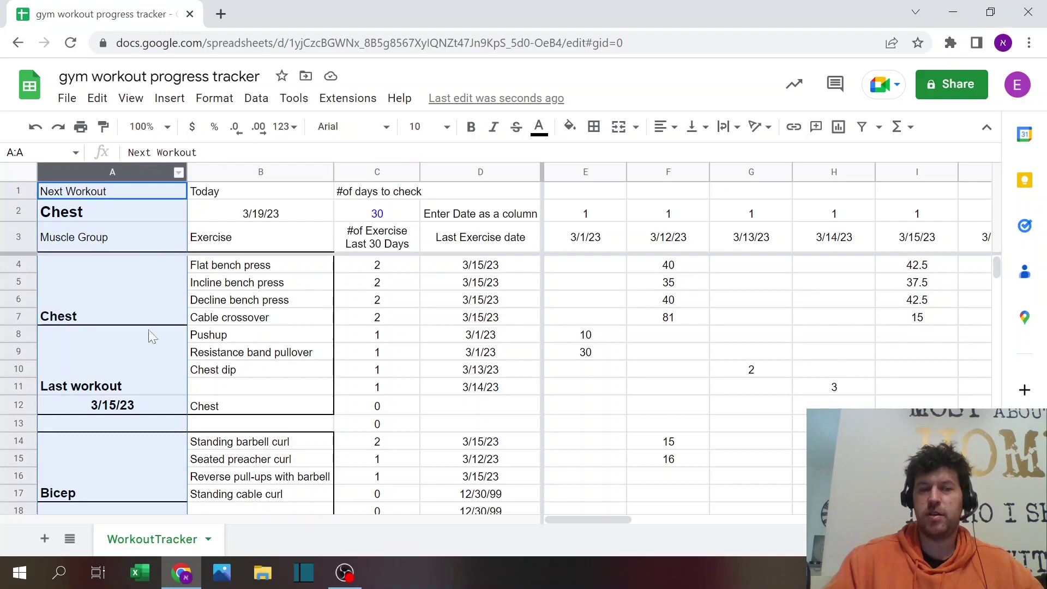
pyautogui.click(147, 390)
pyautogui.scroll(-2, 147, 391)
pyautogui.click(133, 358)
pyautogui.click(147, 437)
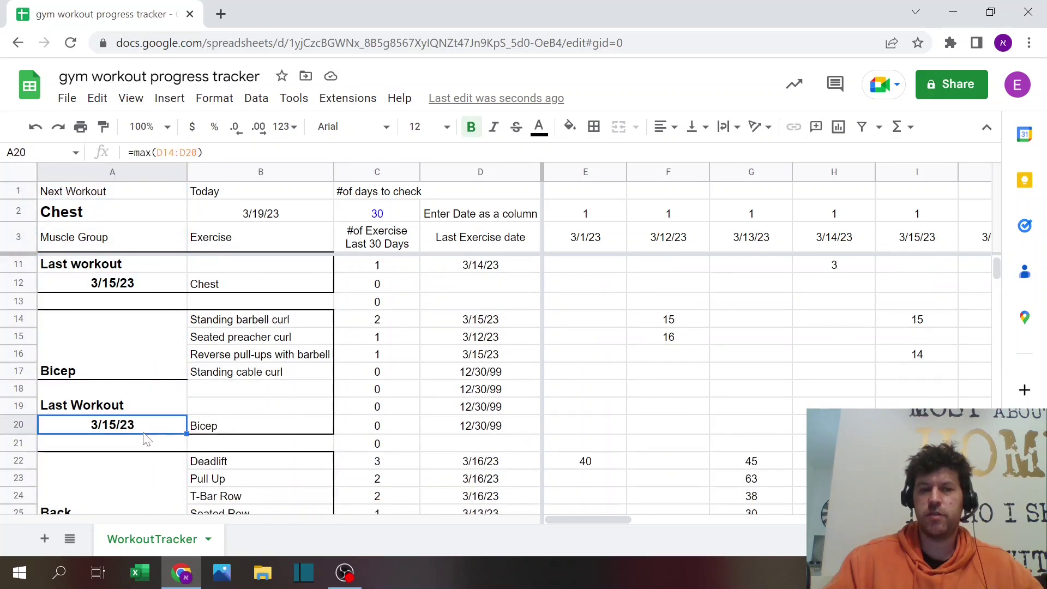
pyautogui.click(170, 366)
pyautogui.scroll(-4, 164, 365)
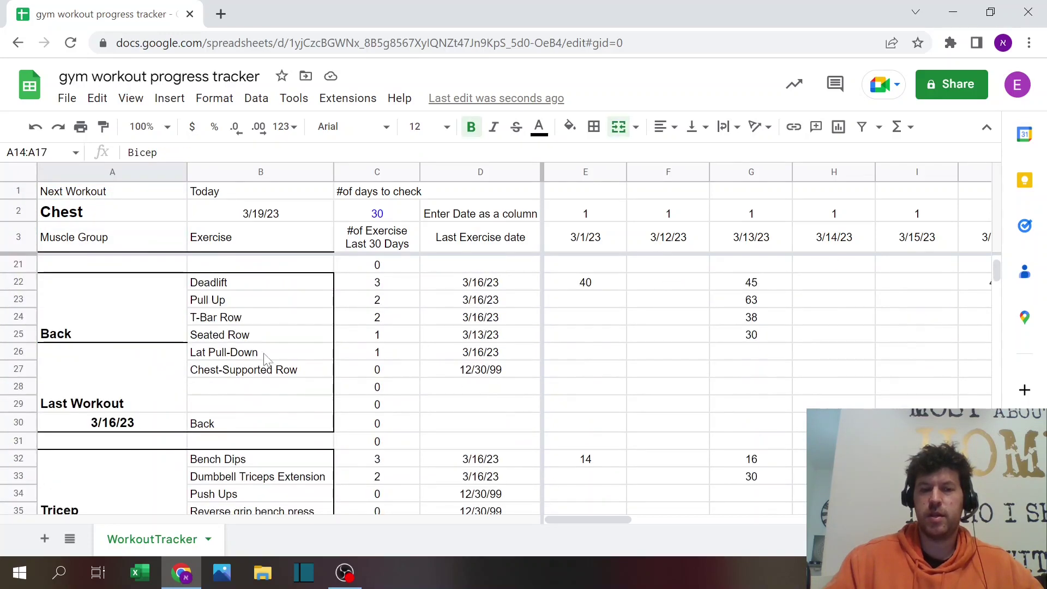
pyautogui.moveTo(255, 333); pyautogui.dragTo(246, 371)
pyautogui.click(473, 287)
pyautogui.click(475, 352)
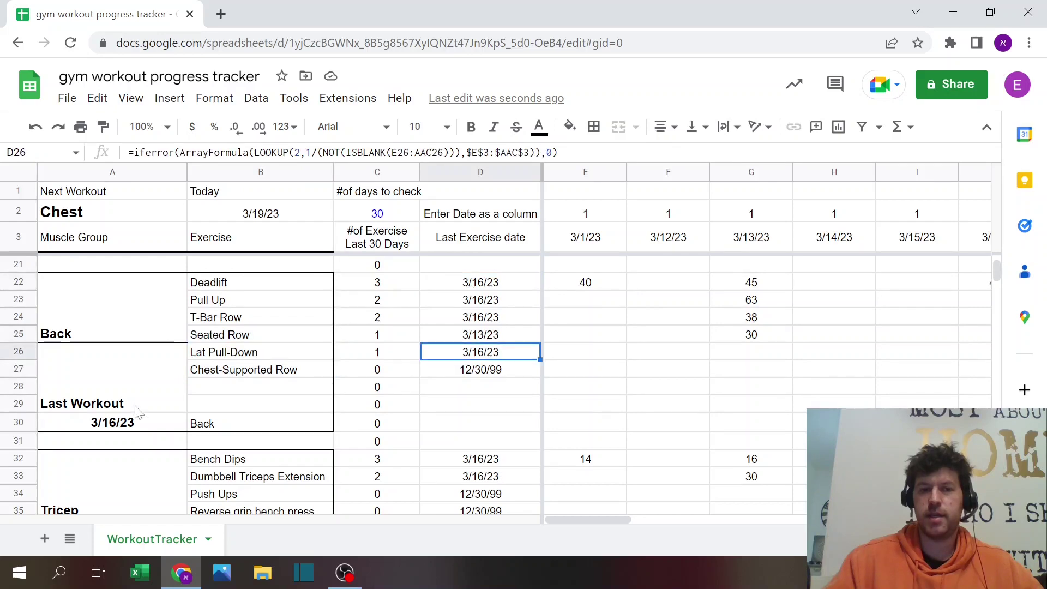
pyautogui.click(137, 415)
pyautogui.press('Return')
pyautogui.press('Escape')
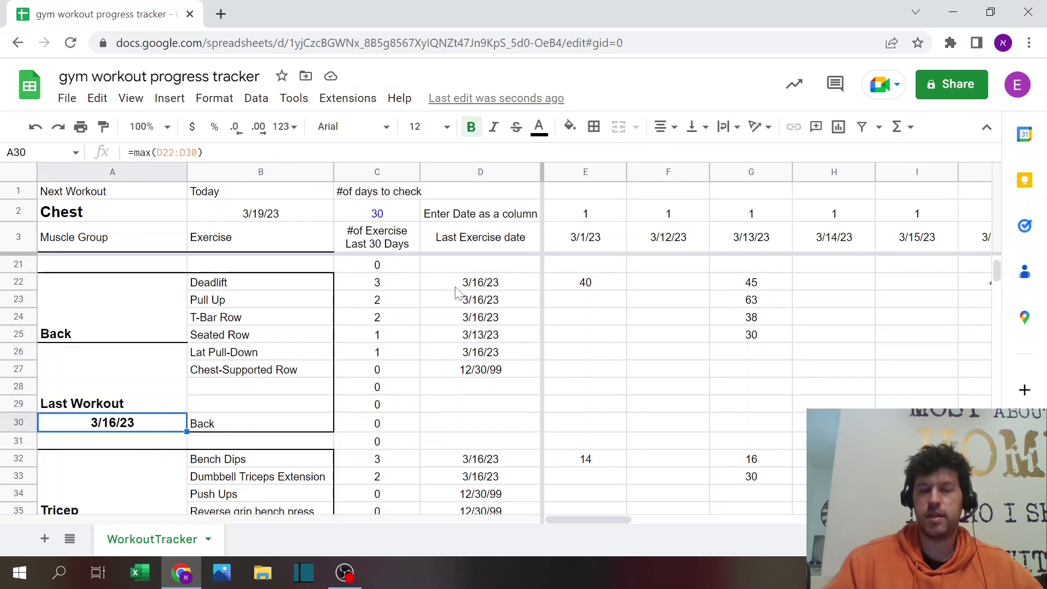
pyautogui.scroll(-2, 145, 361)
pyautogui.scroll(-6, 145, 361)
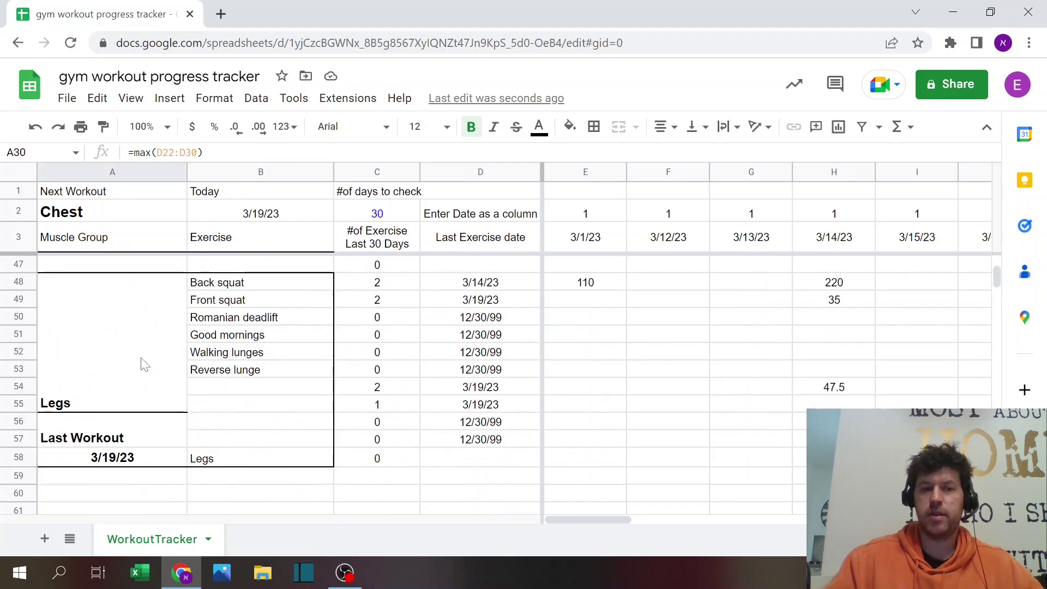
pyautogui.scroll(13, 144, 363)
pyautogui.click(125, 216)
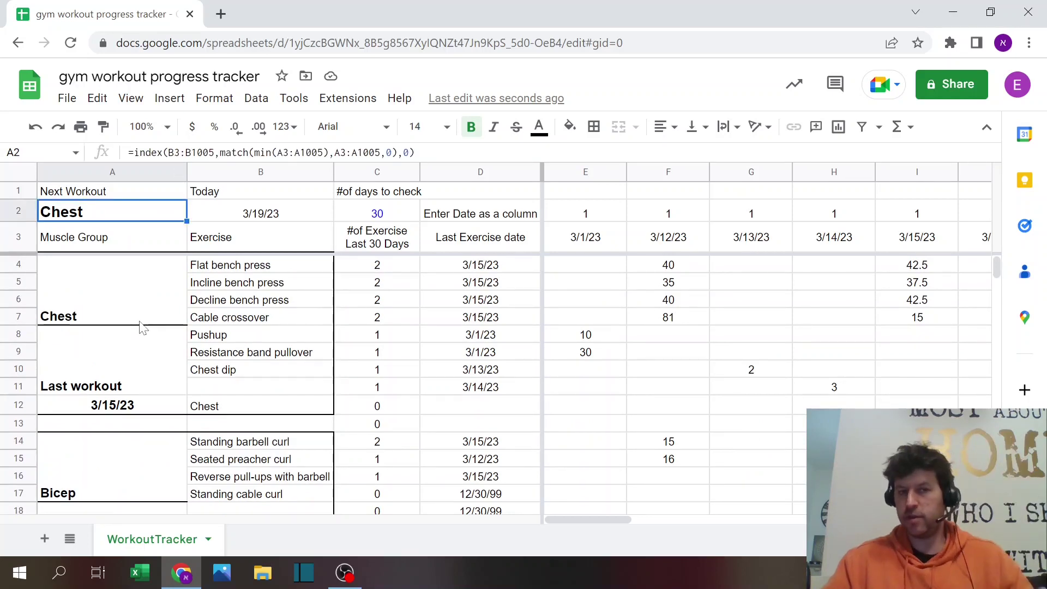
pyautogui.click(219, 153)
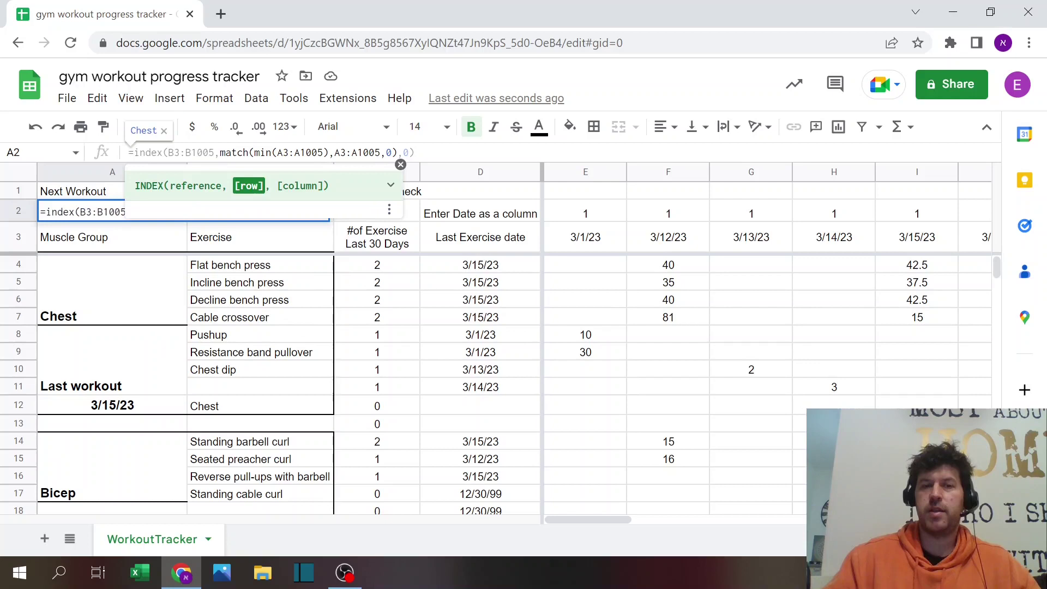
pyautogui.click(256, 152)
pyautogui.moveTo(255, 152); pyautogui.dragTo(329, 152)
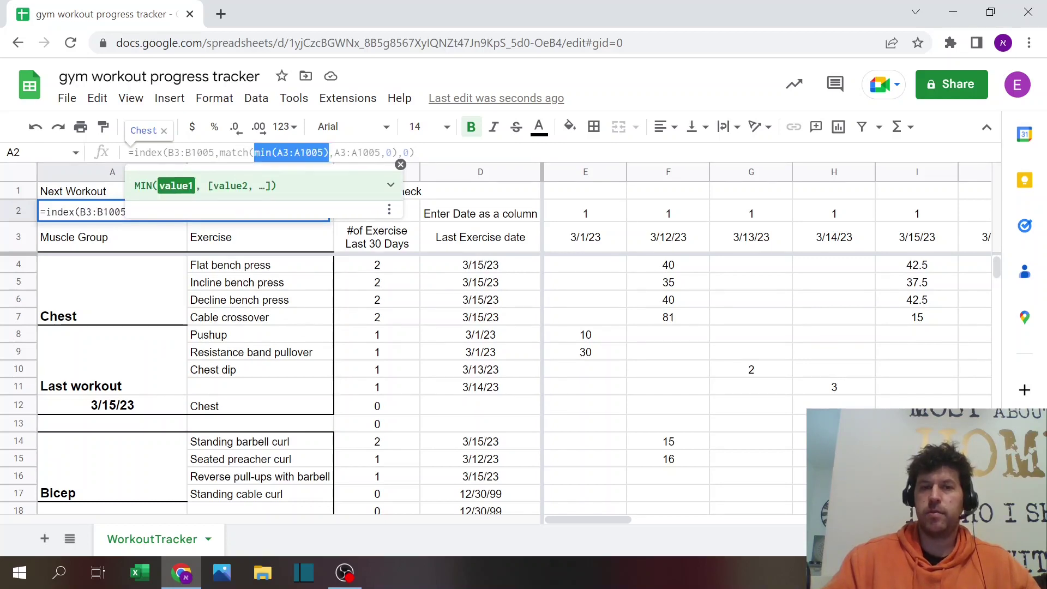
pyautogui.press('Escape')
pyautogui.click(350, 152)
pyautogui.press('Escape')
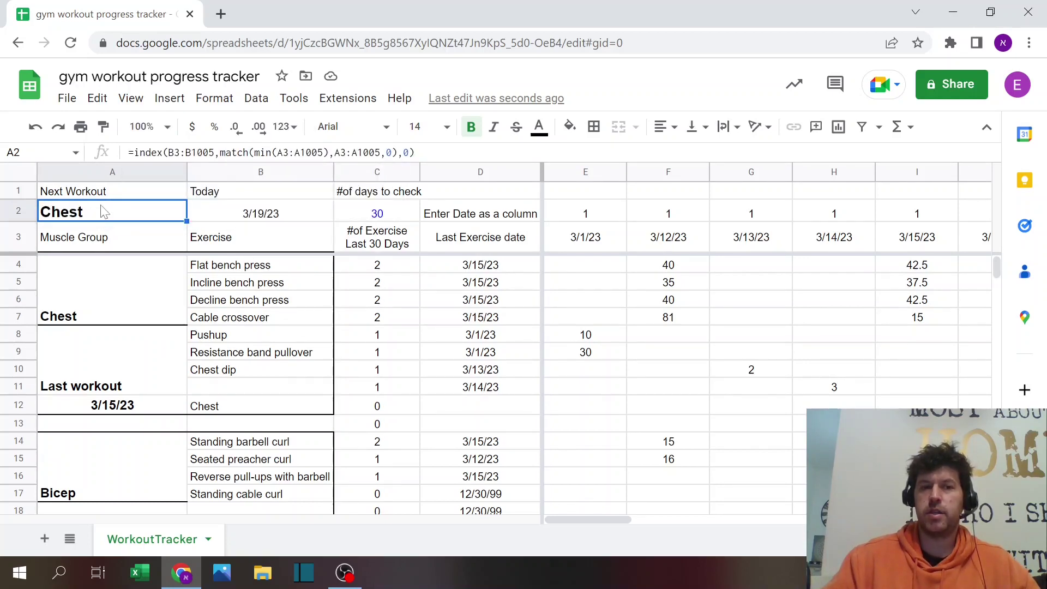
pyautogui.click(104, 172)
pyautogui.click(151, 404)
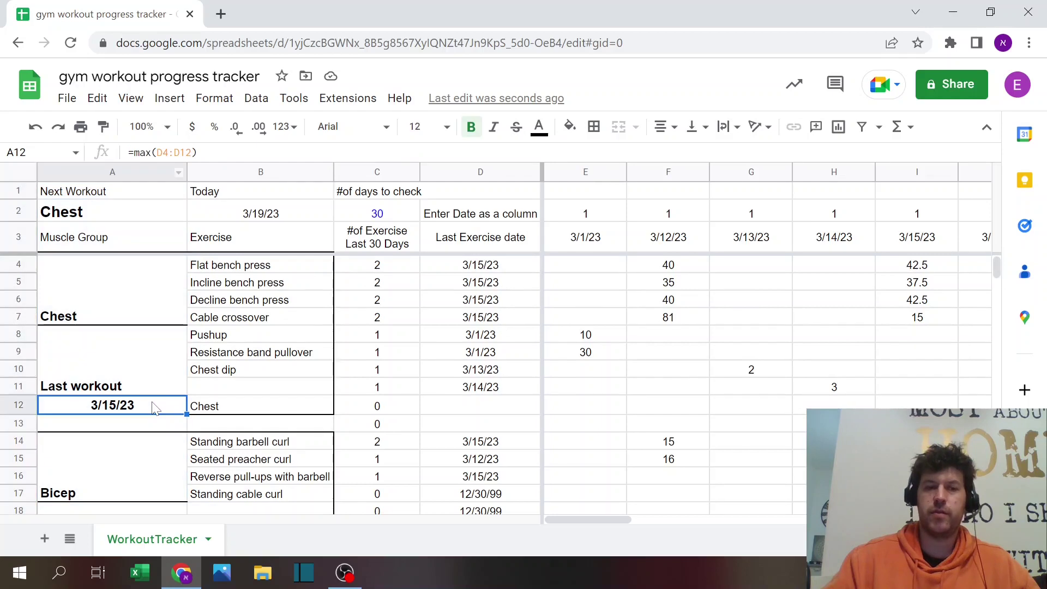
pyautogui.click(156, 236)
pyautogui.click(160, 214)
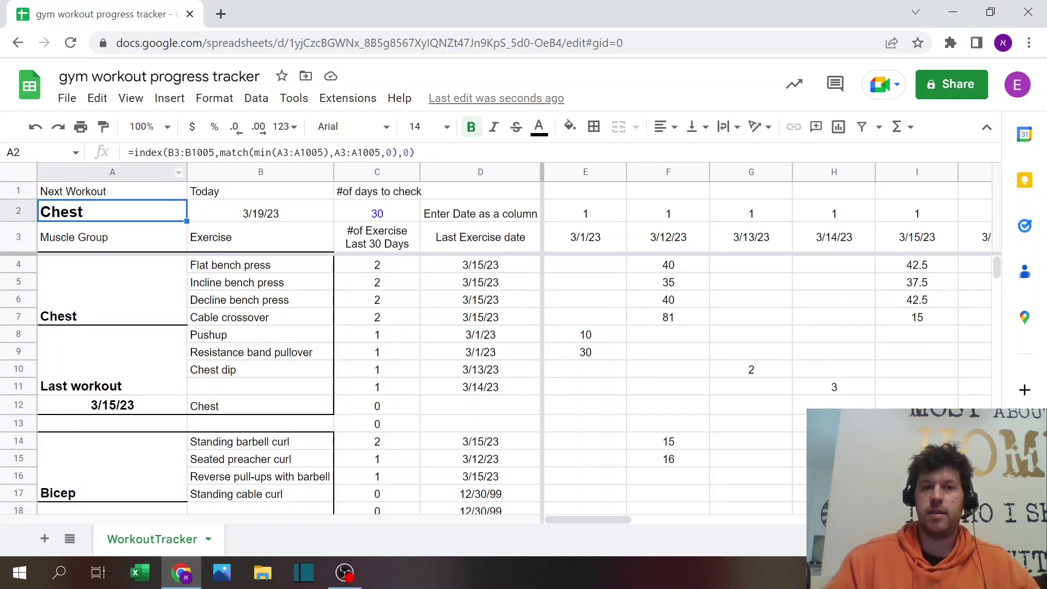
pyautogui.click(243, 173)
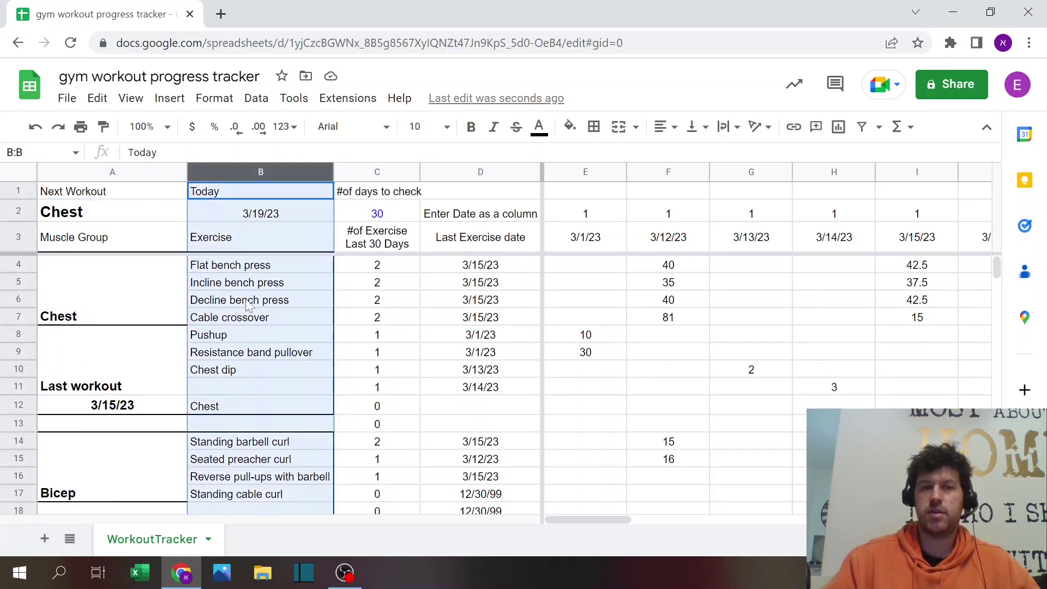
pyautogui.click(238, 413)
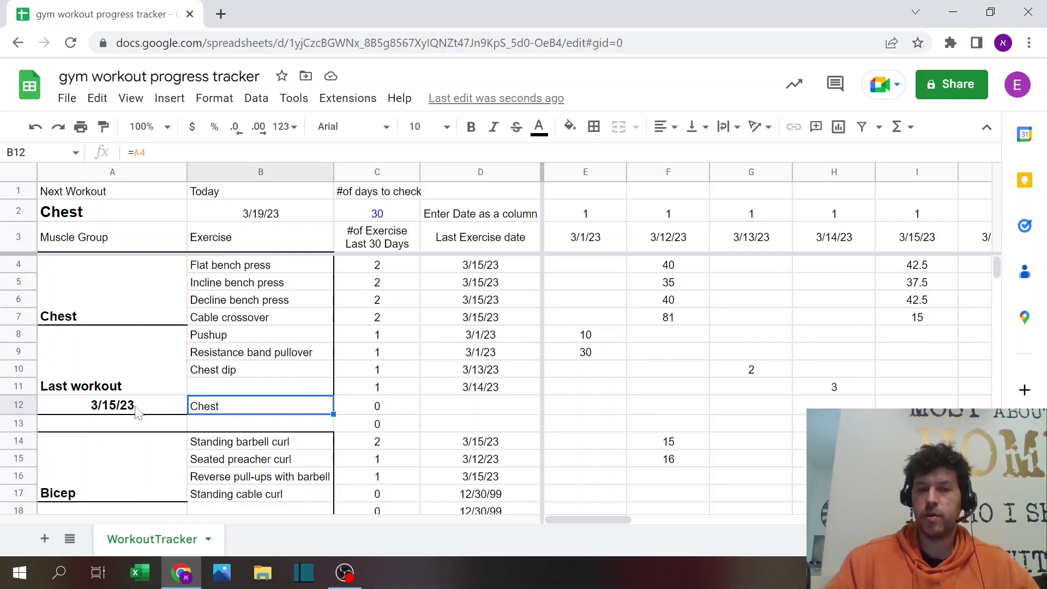
pyautogui.scroll(-4, 182, 403)
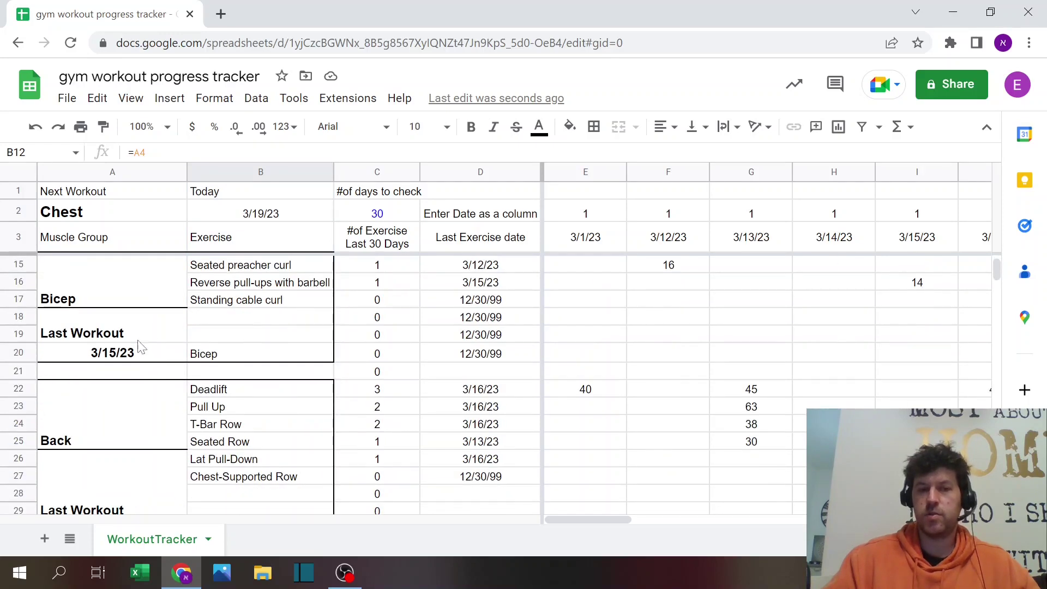
pyautogui.scroll(4, 261, 309)
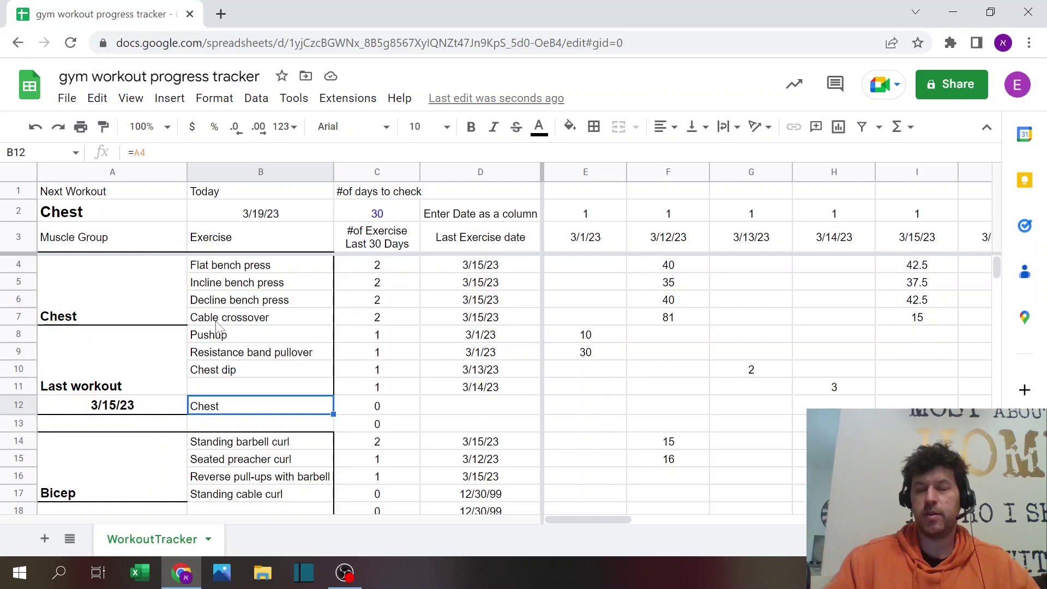
pyautogui.click(170, 215)
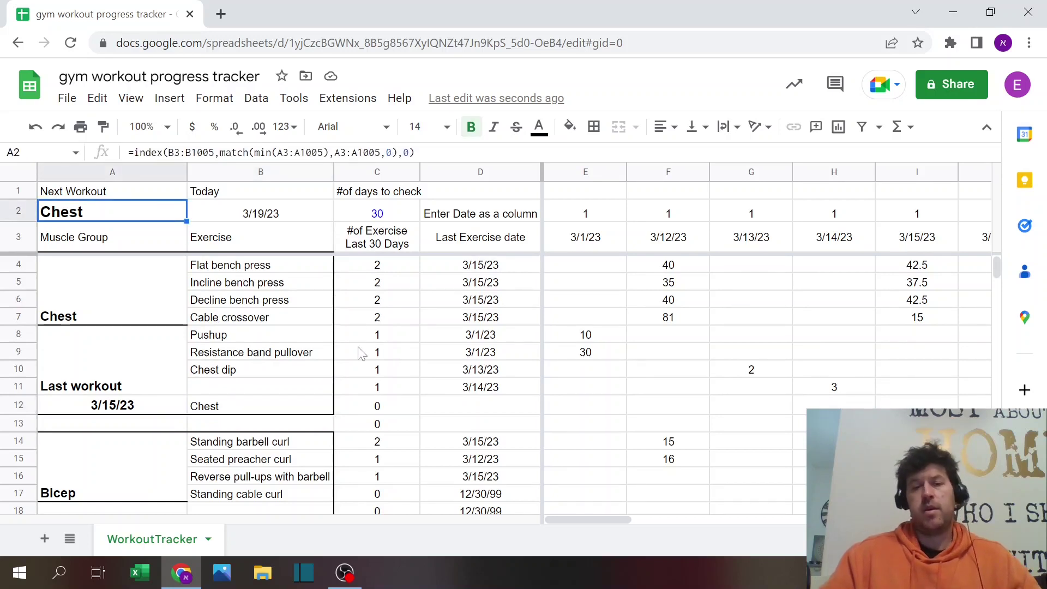
pyautogui.click(600, 305)
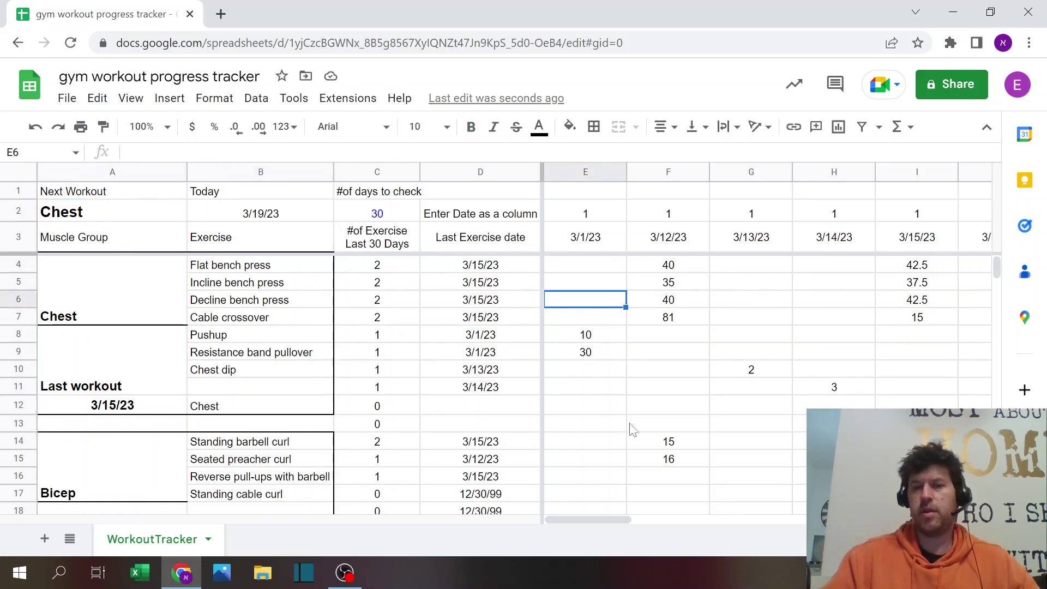
pyautogui.moveTo(622, 515); pyautogui.dragTo(682, 515)
pyautogui.moveTo(612, 519); pyautogui.dragTo(699, 519)
pyautogui.click(745, 217)
pyautogui.click(705, 216)
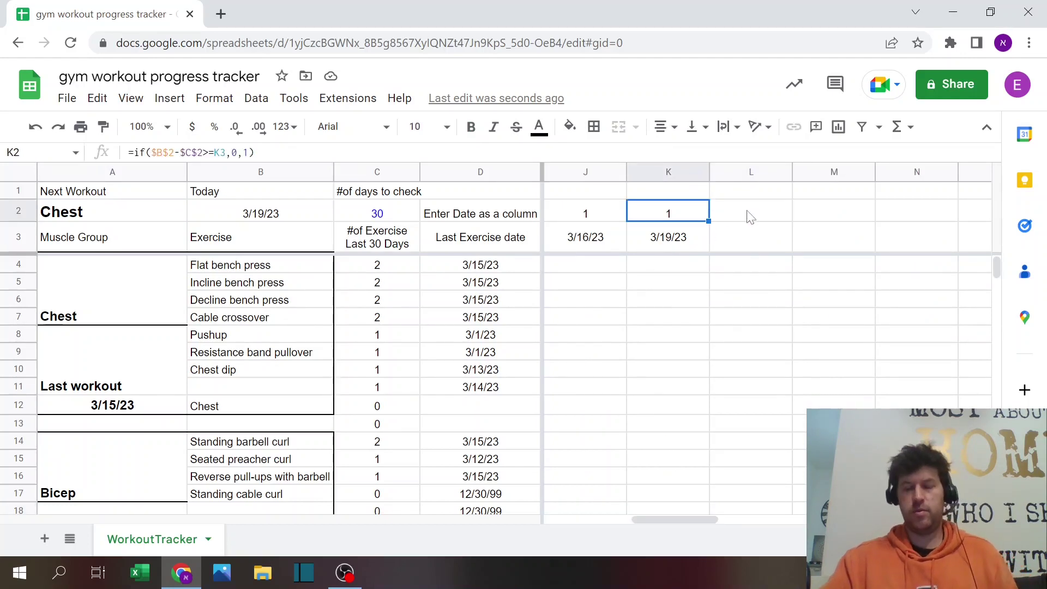
pyautogui.click(757, 238)
pyautogui.write('3')
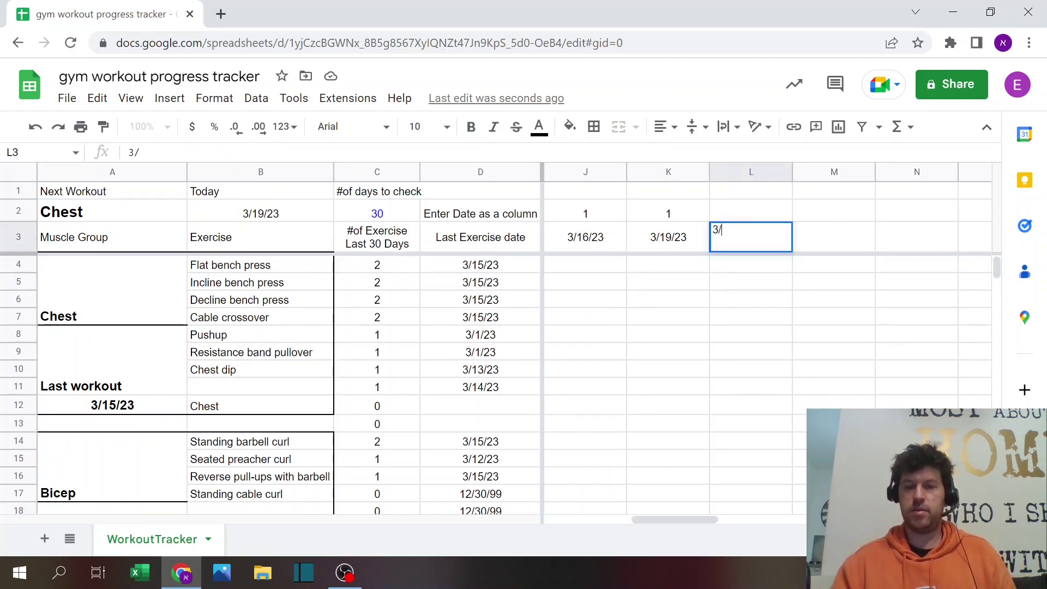
pyautogui.write('/22/23')
pyautogui.press('Up')
pyautogui.press('Left')
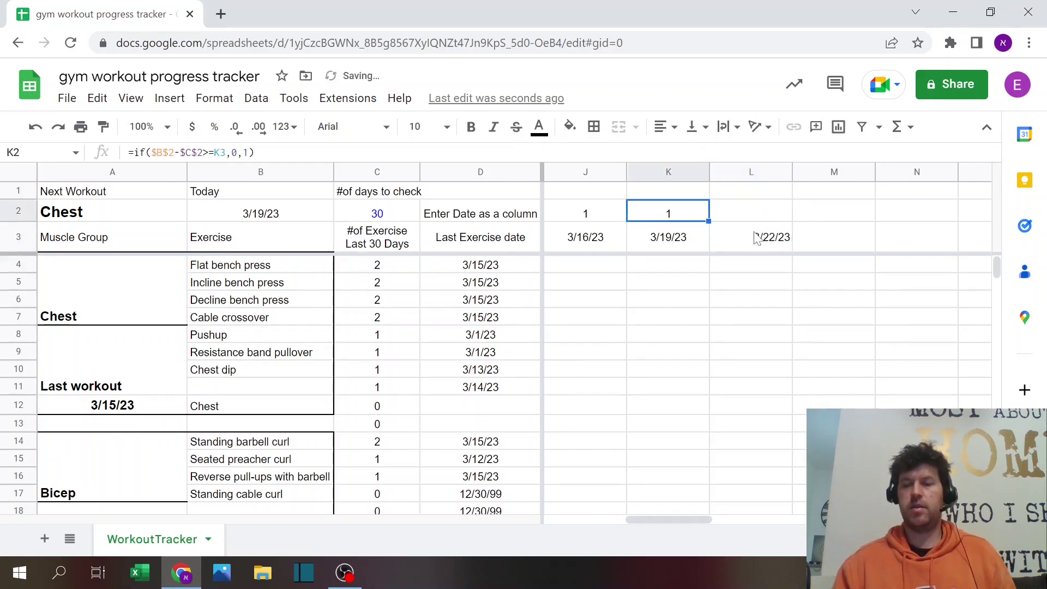
pyautogui.hotkey('ctrl', 'c')
pyautogui.press('Right')
pyautogui.hotkey('ctrl', 'v')
pyautogui.press('Down')
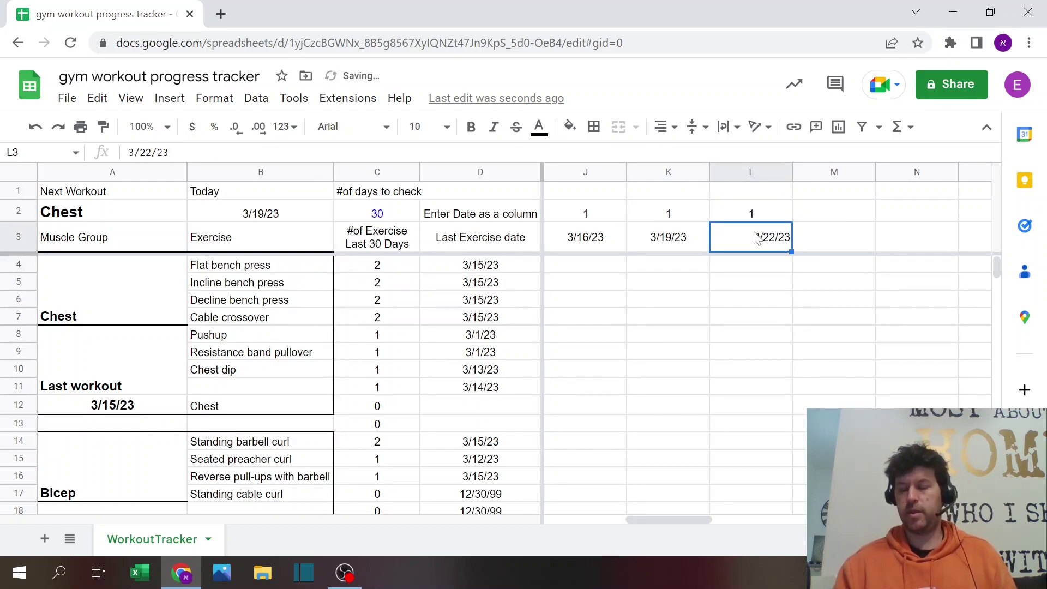
pyautogui.press('Delete')
pyautogui.press('Up')
pyautogui.press('Delete')
pyautogui.press('Down')
pyautogui.press('Left')
pyautogui.press('Left')
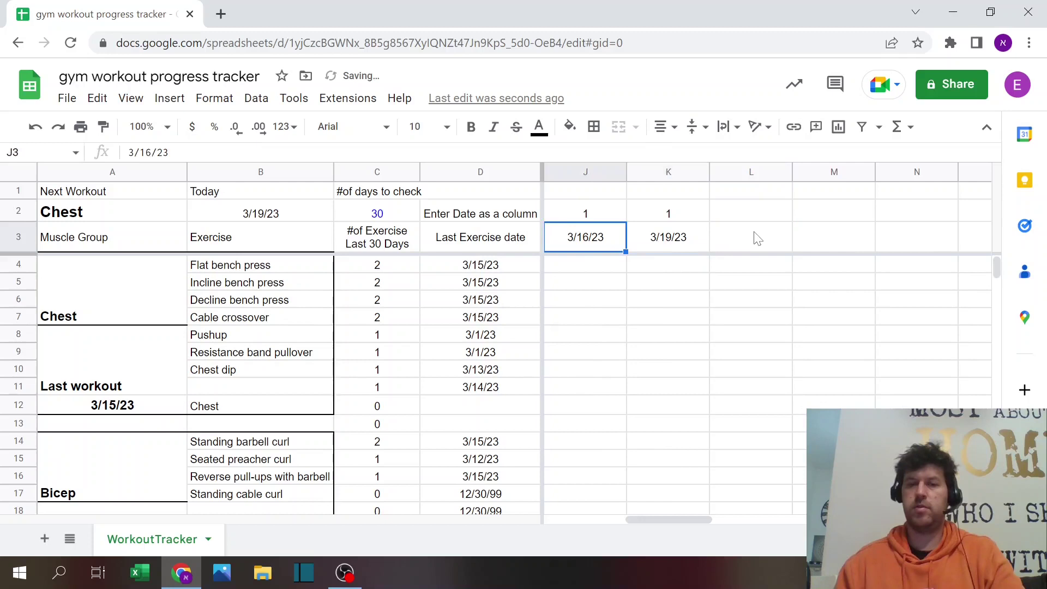
pyautogui.press('Left')
pyautogui.press('Left')
pyautogui.press('Left')
pyautogui.press('Left')
pyautogui.press('Left')
pyautogui.press('Left')
pyautogui.press('Left')
pyautogui.press('Left')
pyautogui.press('Left')
pyautogui.click(781, 300)
pyautogui.click(785, 282)
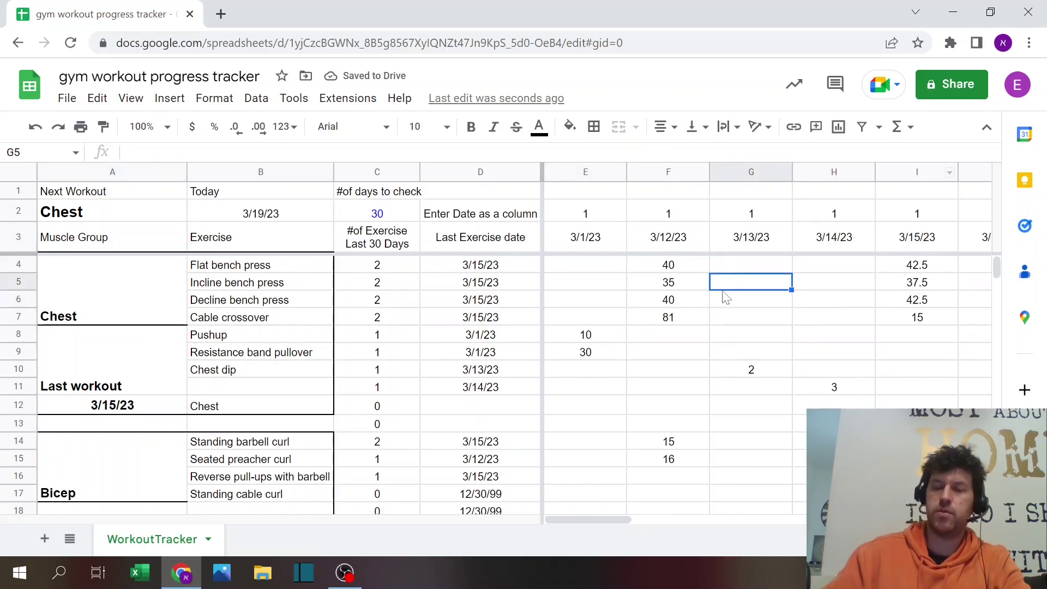
pyautogui.click(786, 319)
pyautogui.click(586, 312)
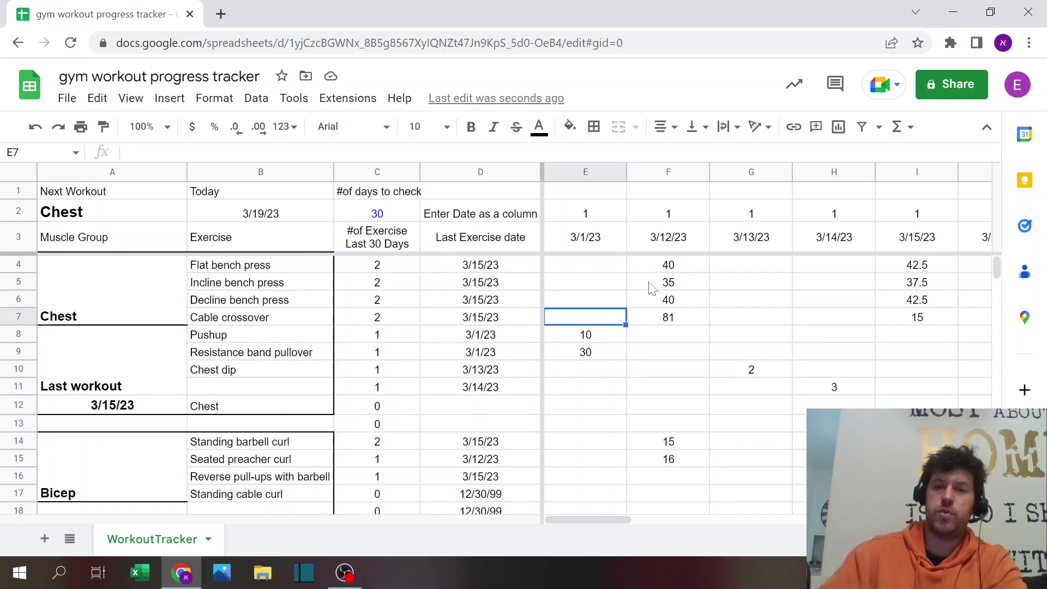
pyautogui.moveTo(601, 522); pyautogui.dragTo(500, 513)
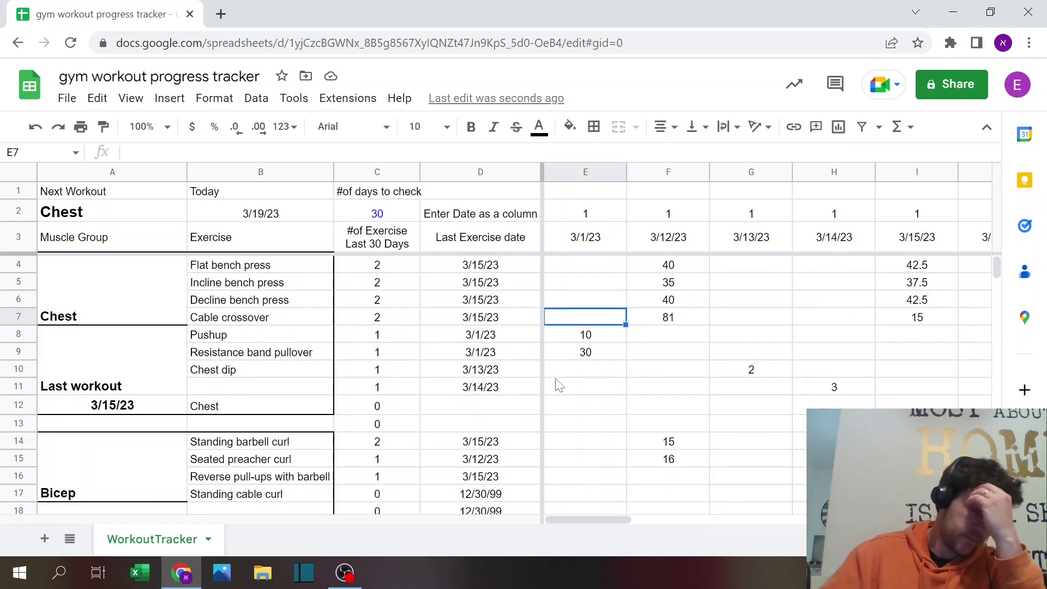
pyautogui.click(18, 265)
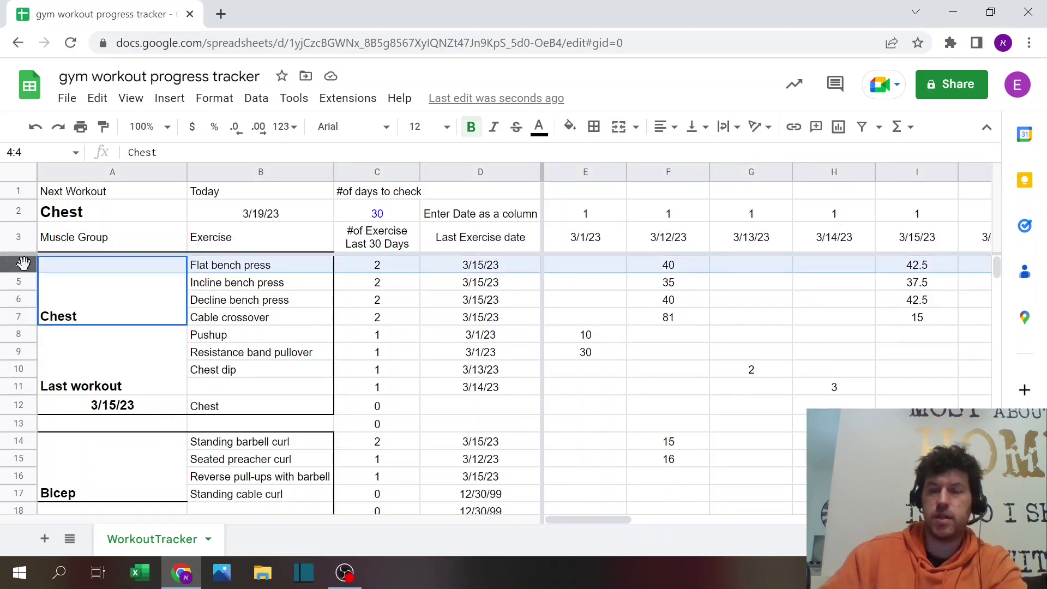
pyautogui.click(825, 306)
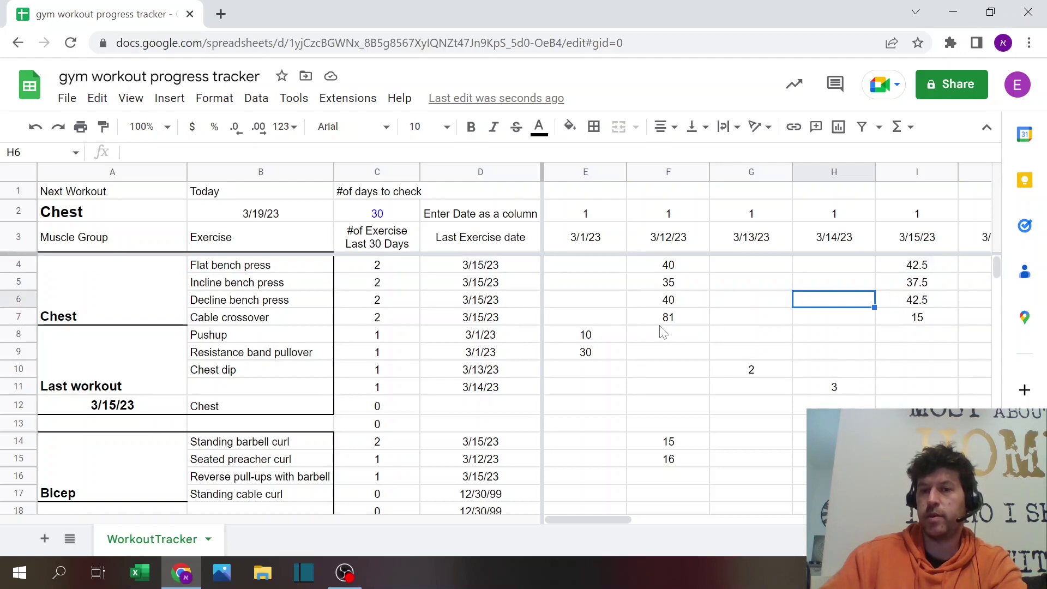